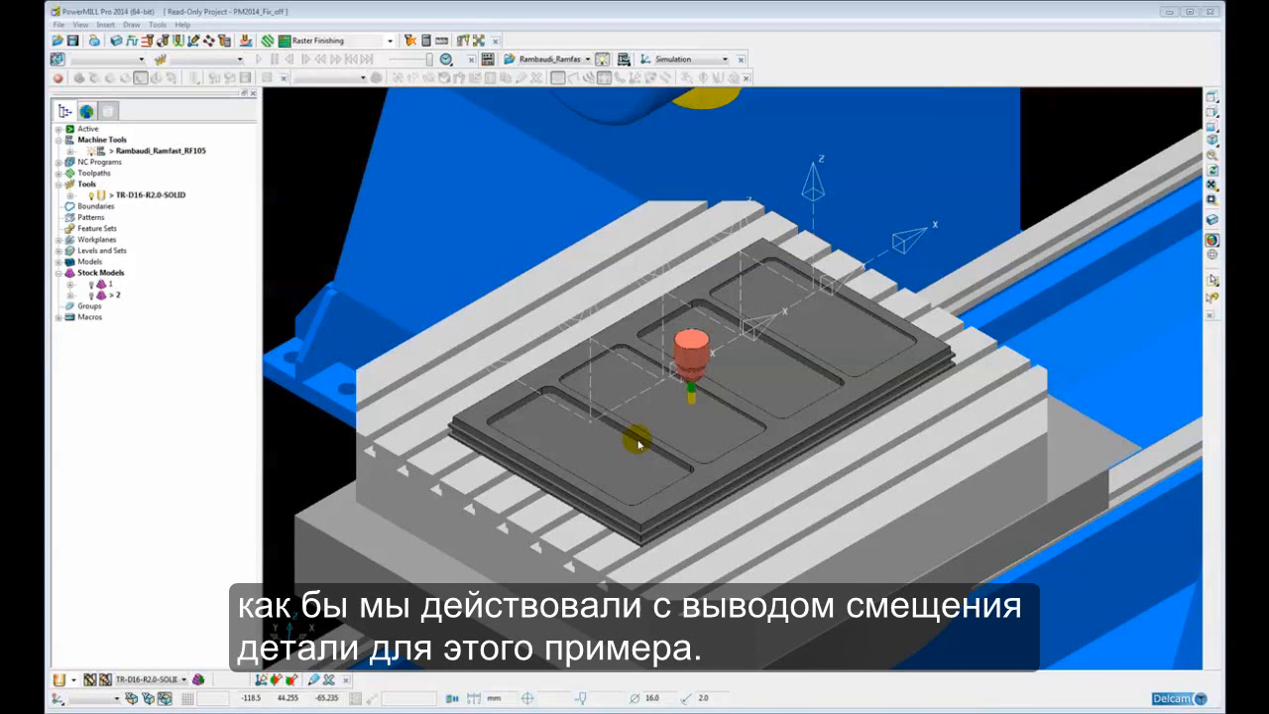
# Display levels 1, 2, 3 and 4 so all four die parts show on the fixture.
pyautogui.moveTo(680, 365)
pyautogui.keyDown('shift'); pyautogui.mouseDown(button='middle')
pyautogui.moveTo(694, 349)
pyautogui.moveTo(699, 360)
pyautogui.mouseUp(button='middle'); pyautogui.keyUp('shift')
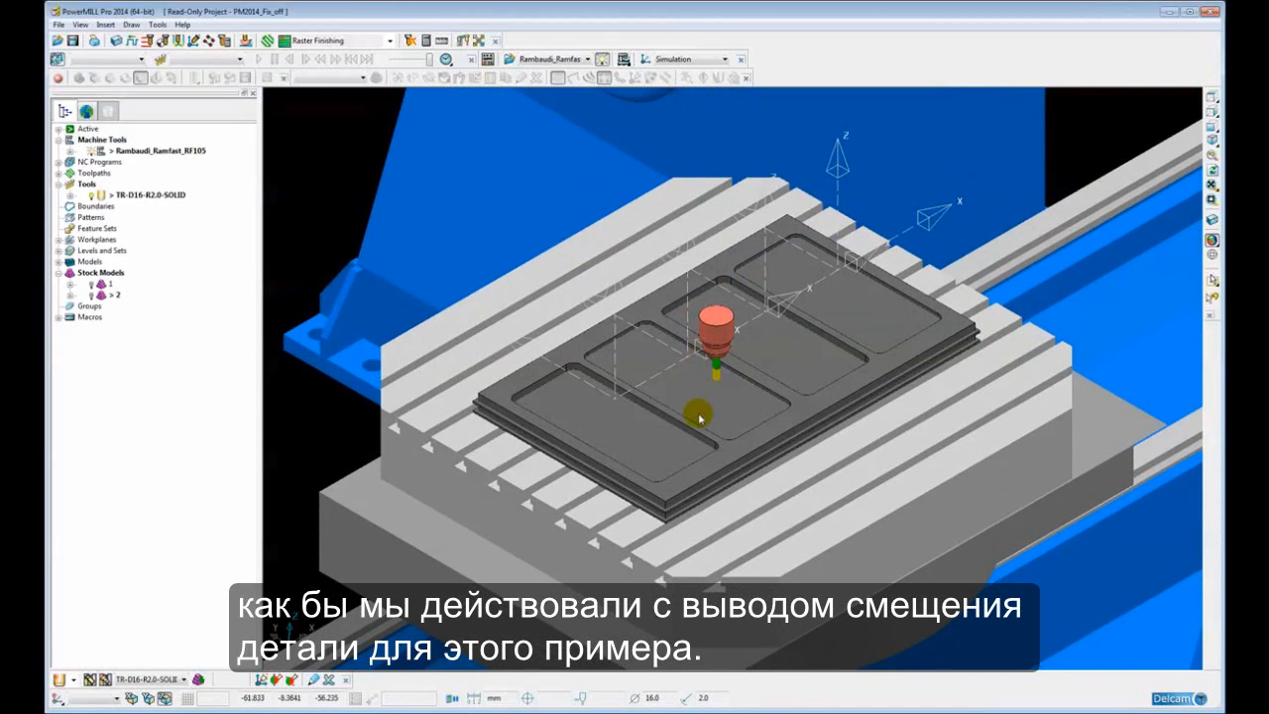
pyautogui.scroll(2, 699, 421)
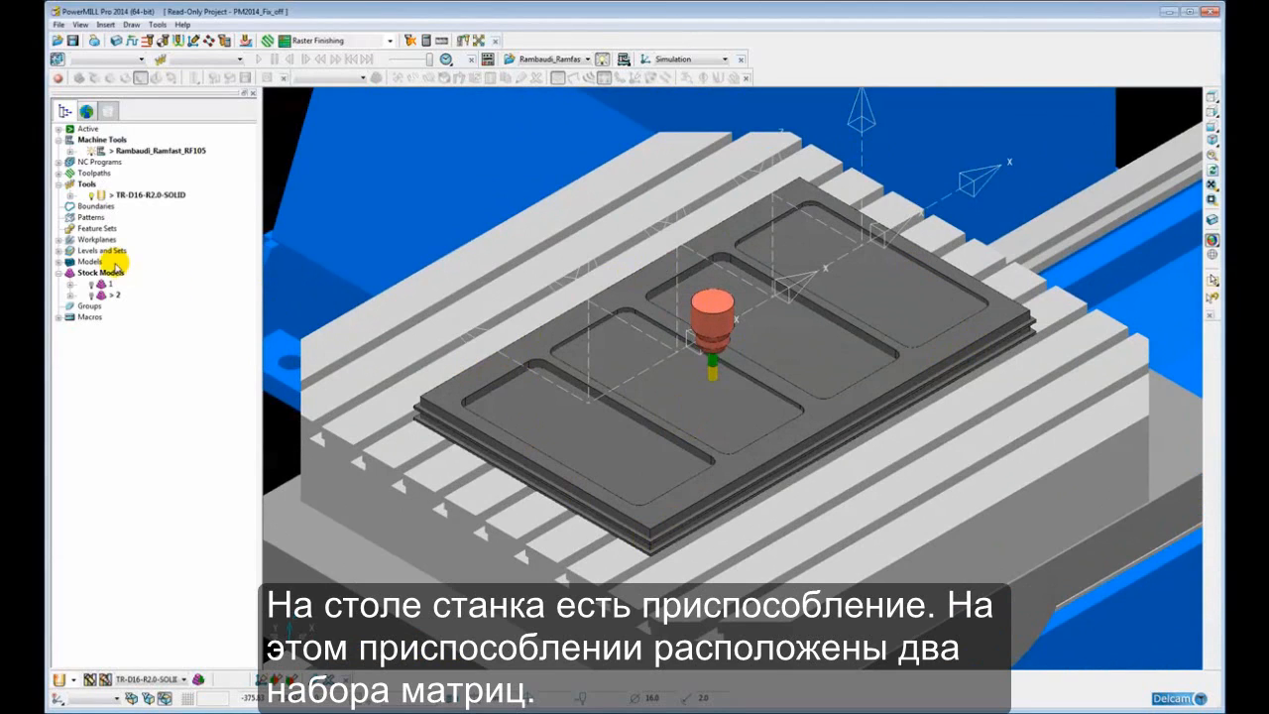
pyautogui.doubleClick(63, 250)
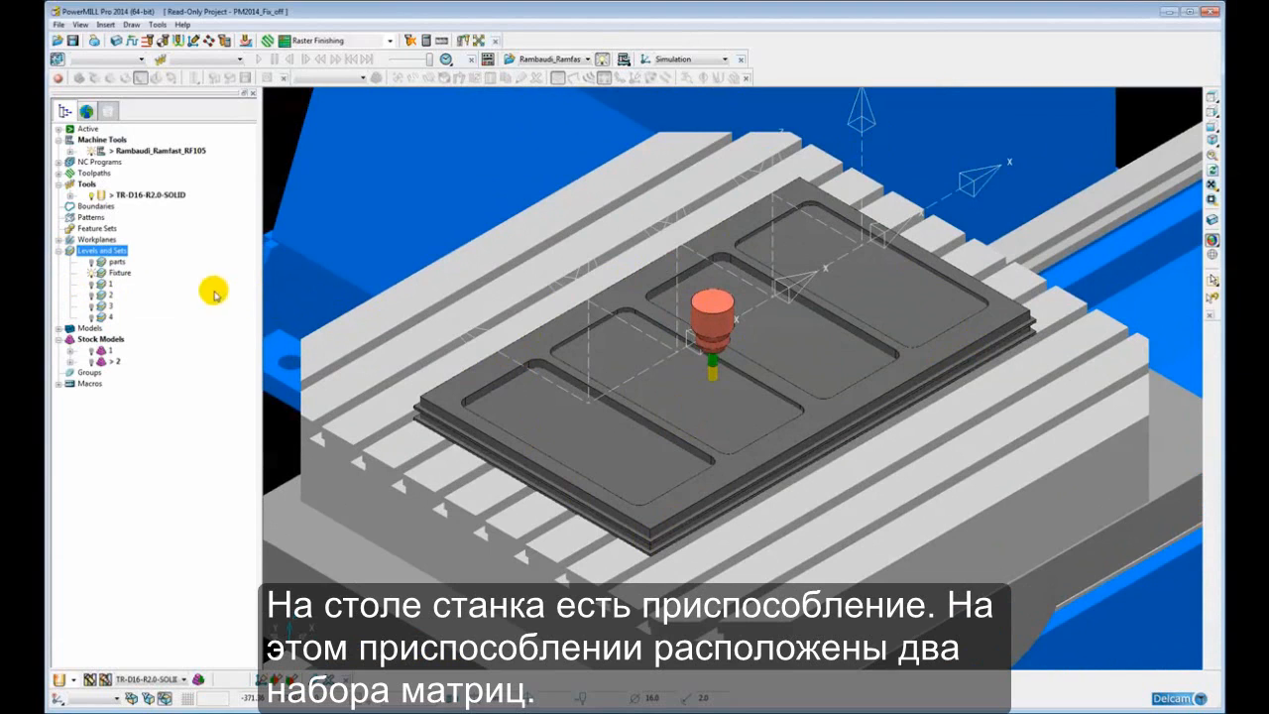
pyautogui.click(91, 283)
pyautogui.click(91, 294)
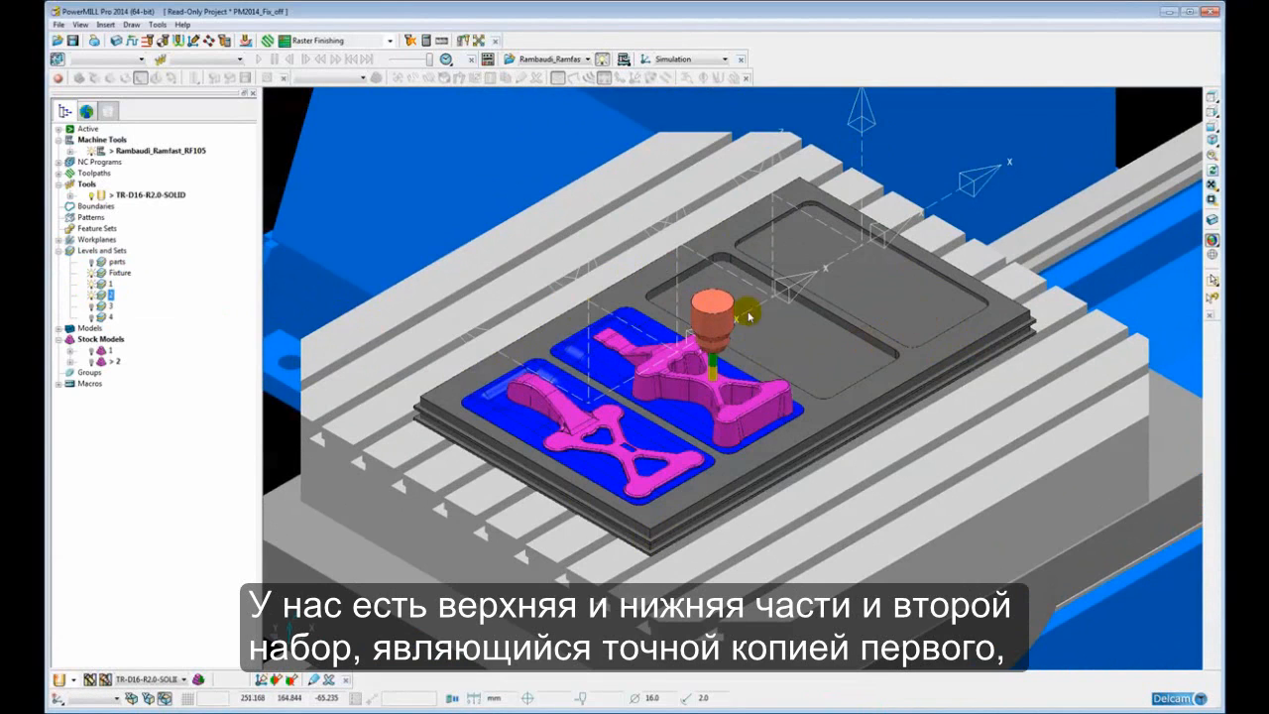
pyautogui.click(92, 305)
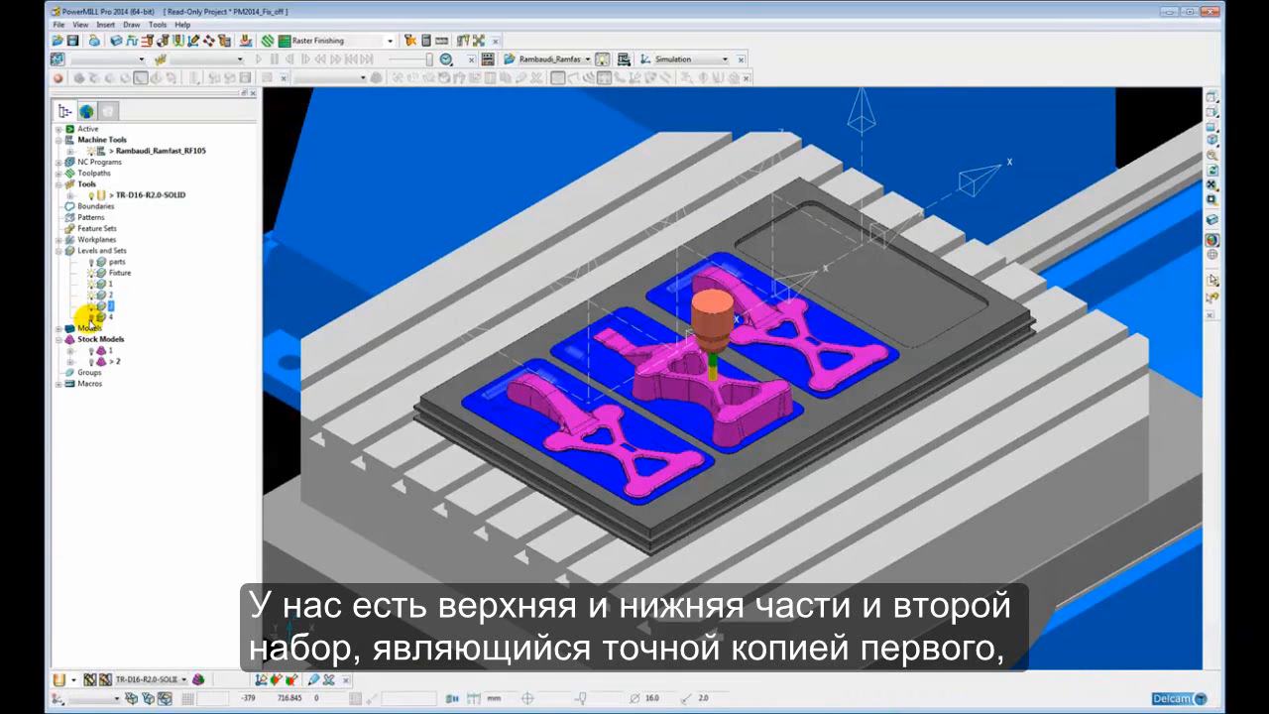
pyautogui.click(91, 316)
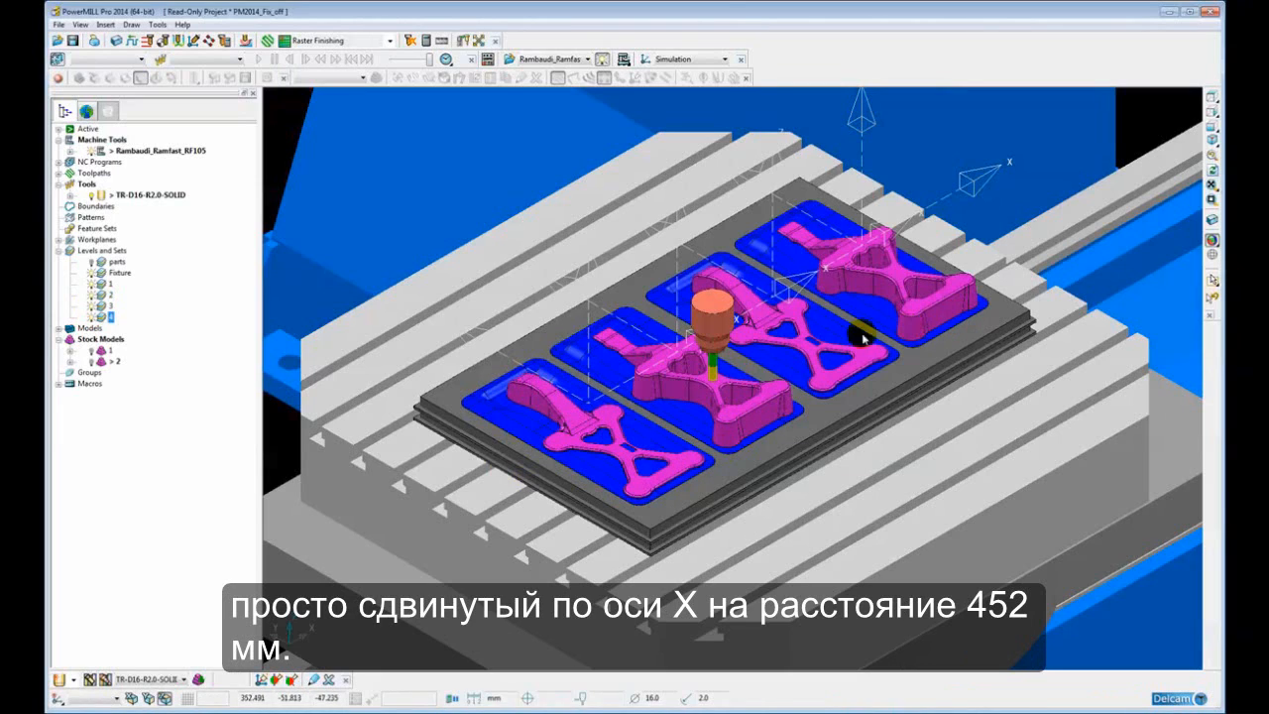
pyautogui.click(717, 411)
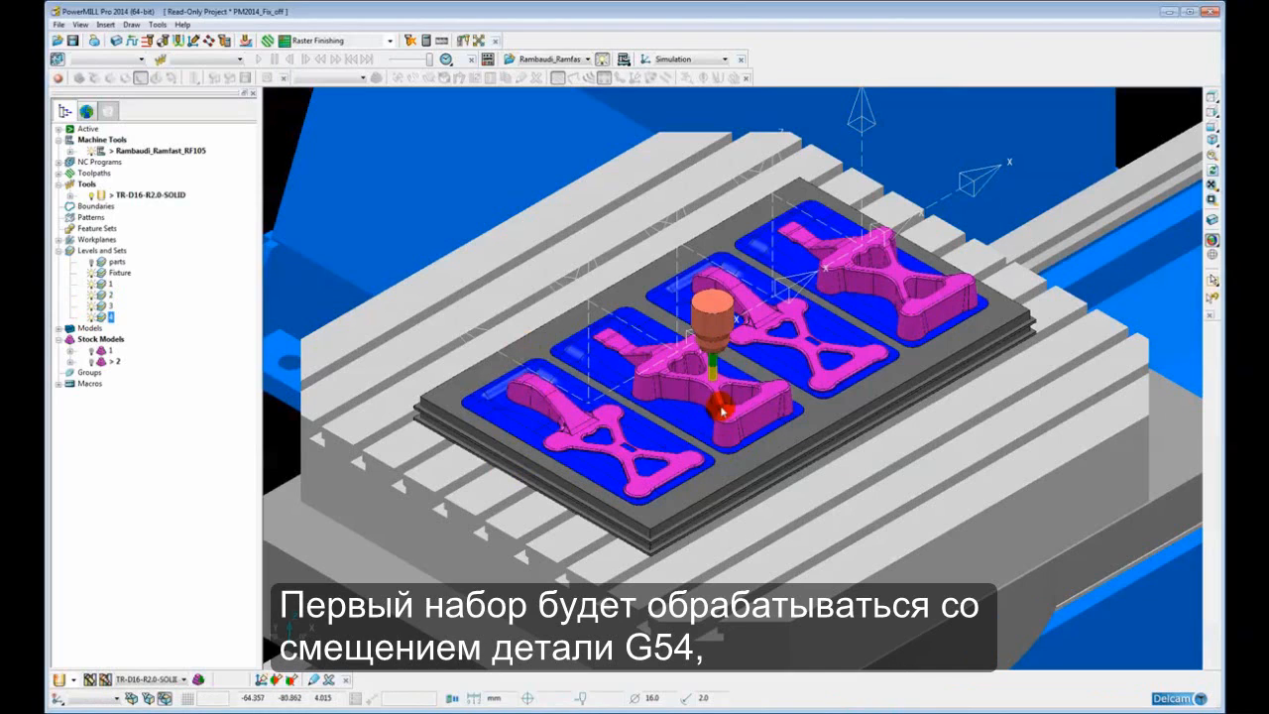
pyautogui.click(543, 387)
pyautogui.click(658, 363)
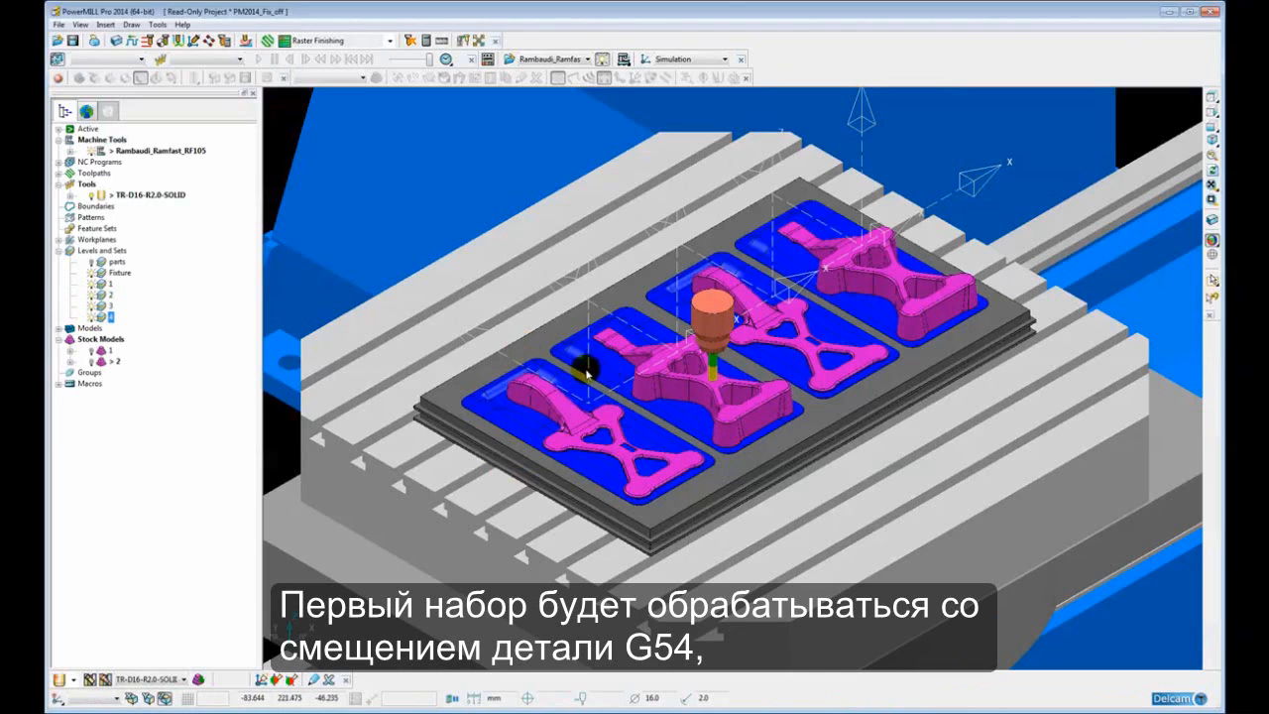
pyautogui.click(798, 250)
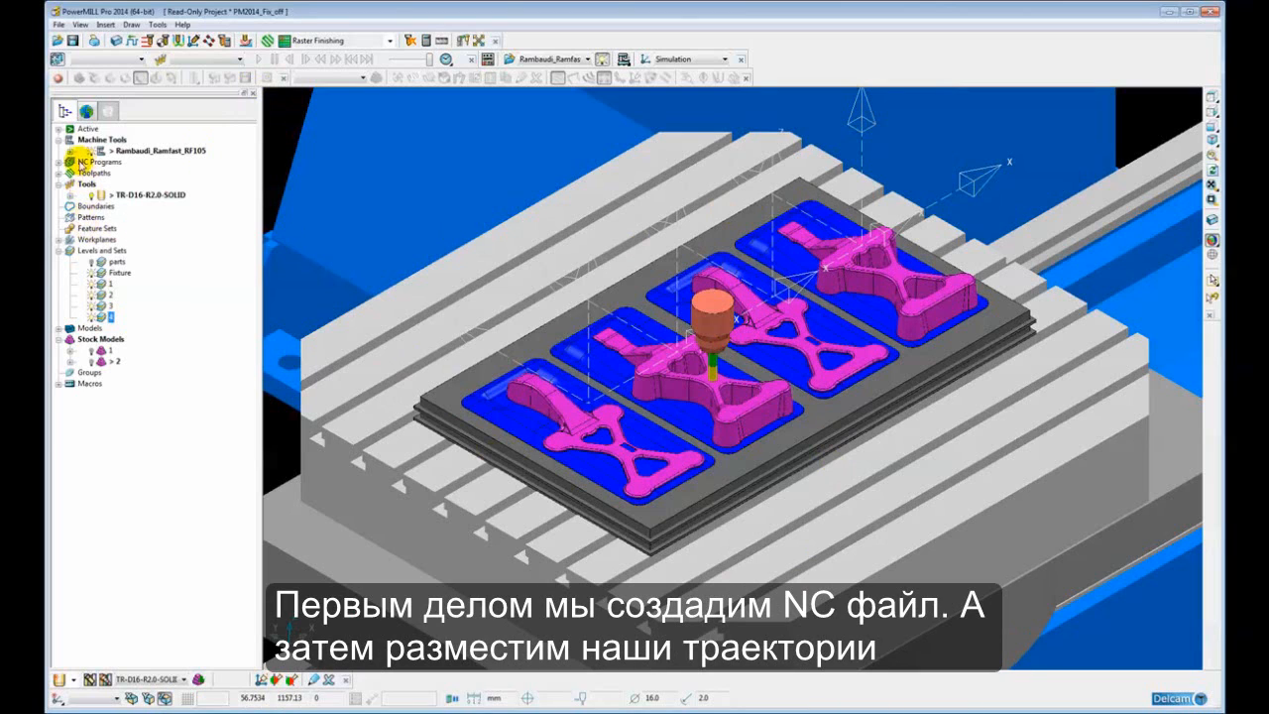
# Create a new NC program.
pyautogui.click(60, 161)
pyautogui.rightClick(111, 165)
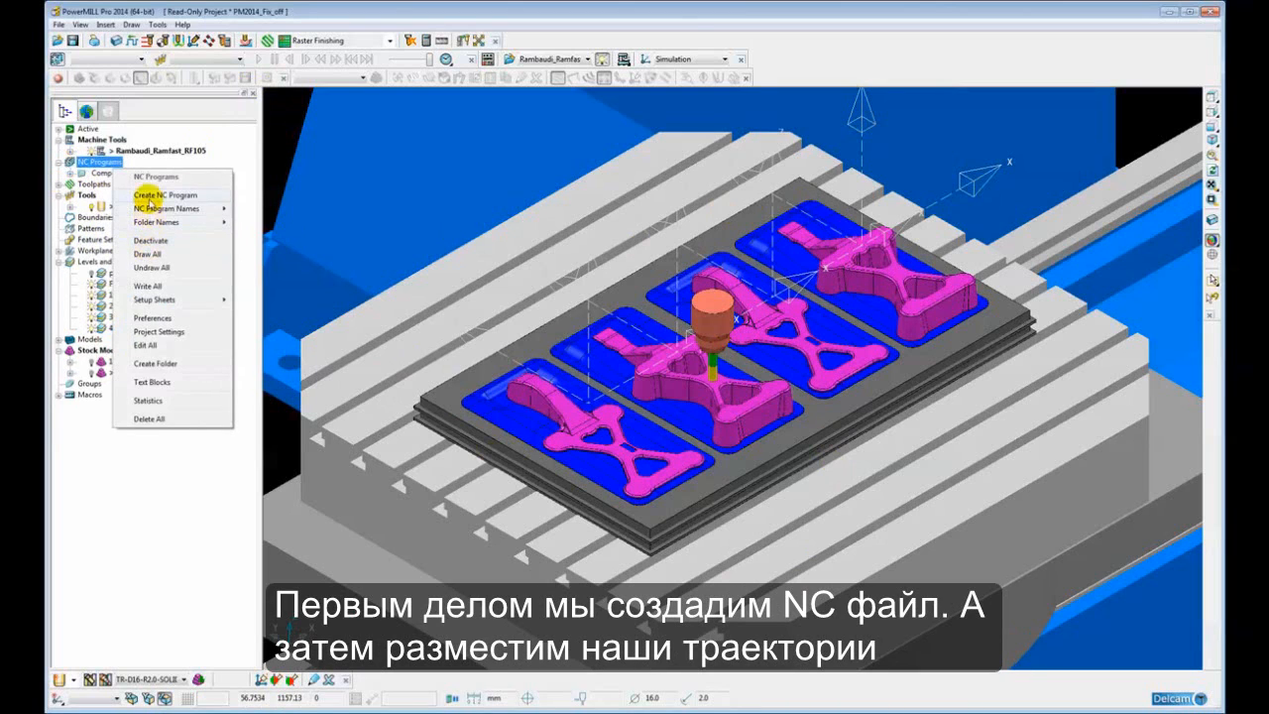
pyautogui.click(148, 196)
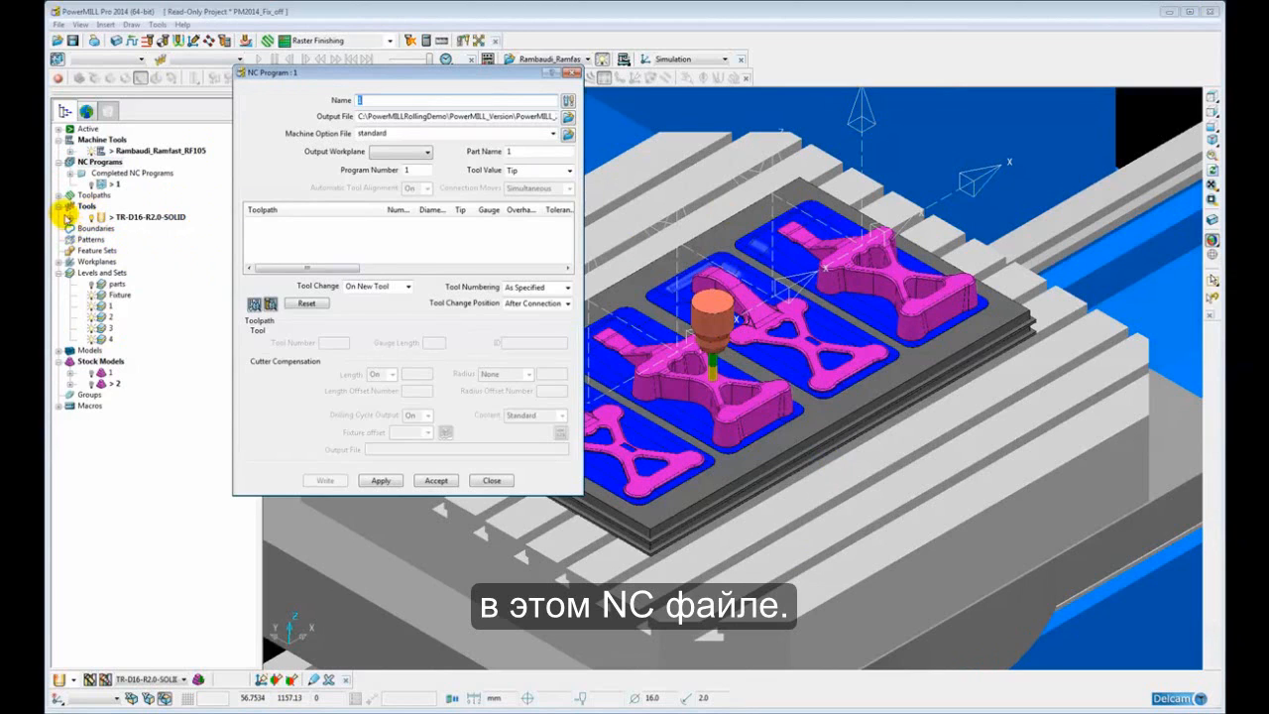
# Add the Rough Top toolpath from the Machine Top folder to NC program 1 and display it on the first die part.
pyautogui.click(59, 196)
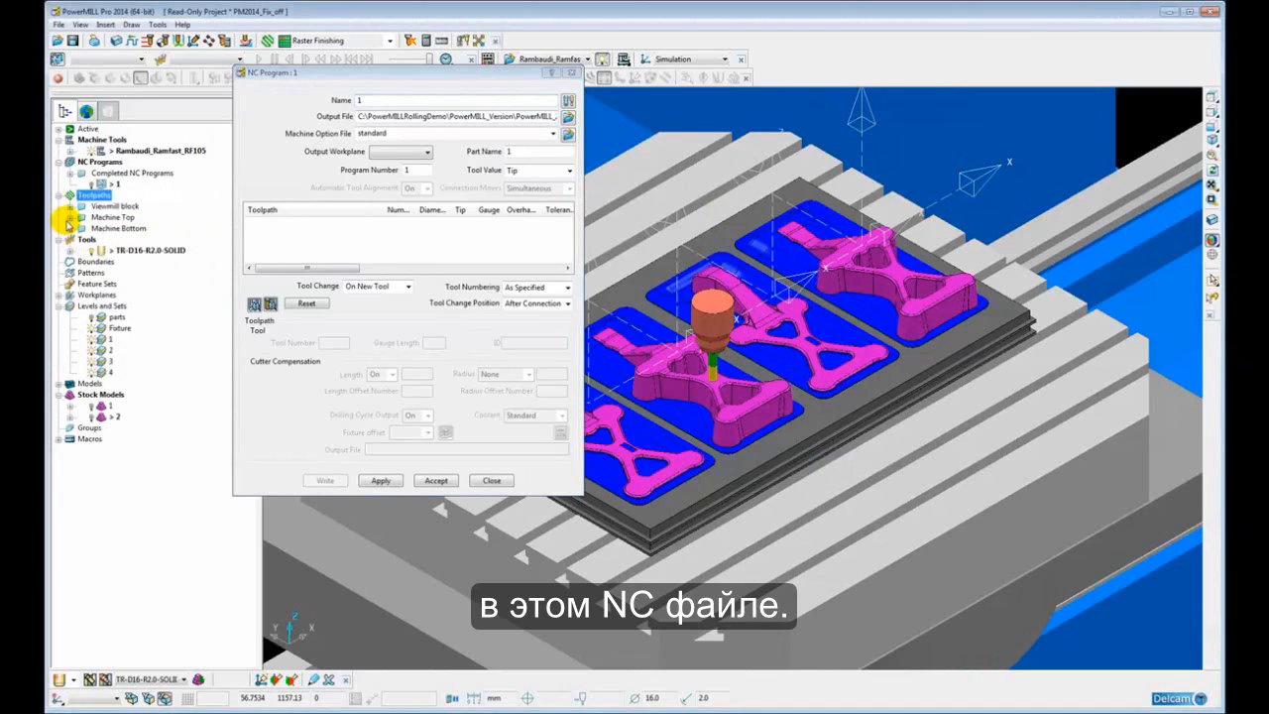
pyautogui.click(71, 217)
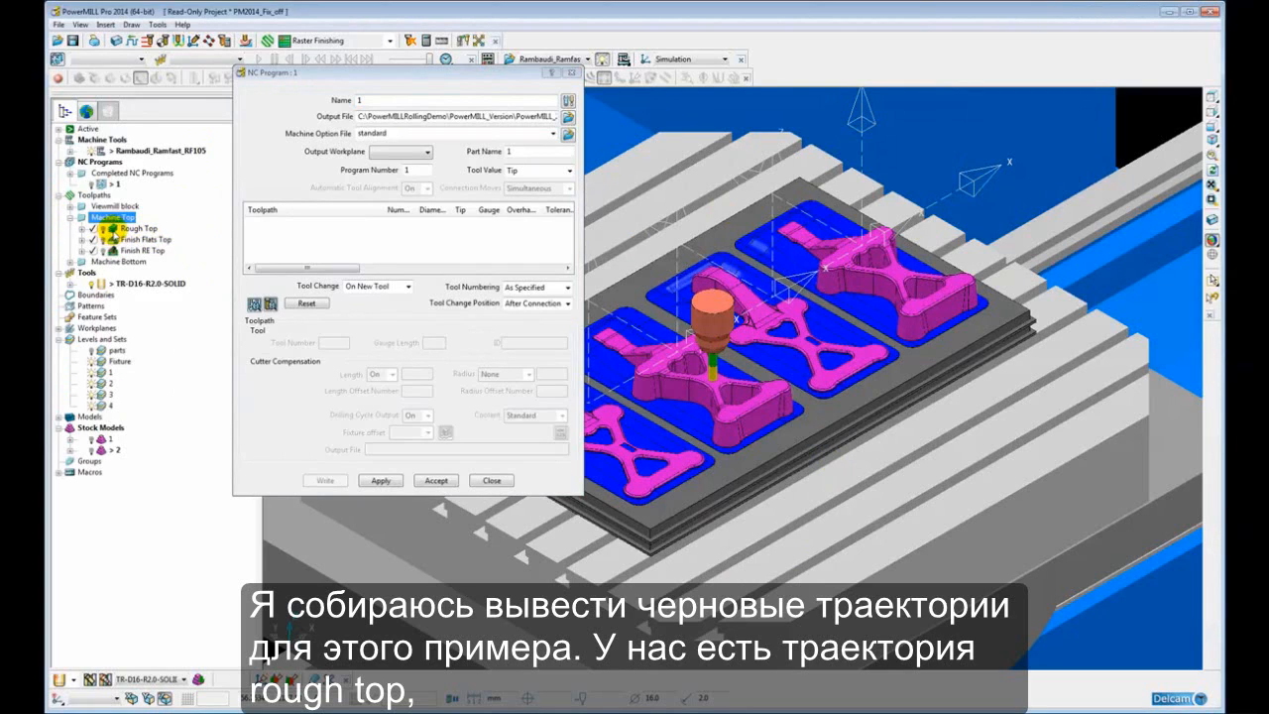
pyautogui.click(113, 229)
pyautogui.moveTo(107, 227); pyautogui.dragTo(111, 184)
pyautogui.click(103, 229)
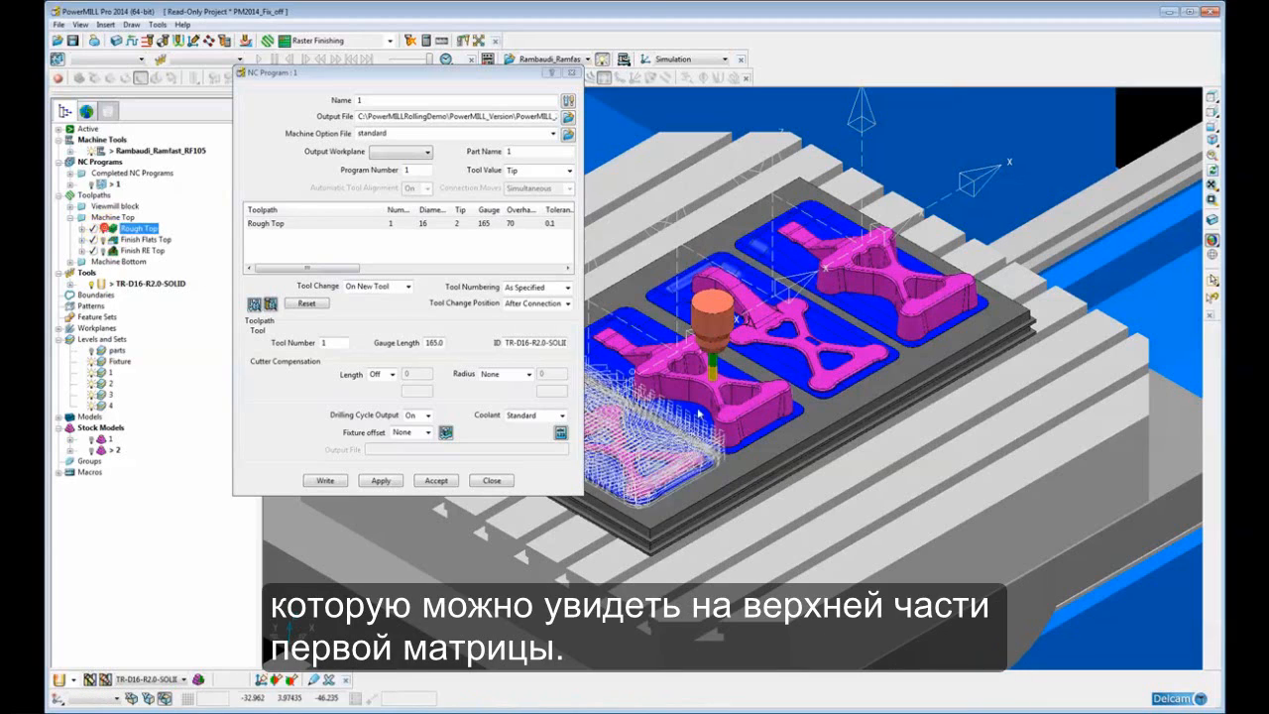
pyautogui.keyDown('shift'); pyautogui.moveTo(715, 417); pyautogui.dragTo(916, 416, button='middle'); pyautogui.keyUp('shift')
pyautogui.scroll(1, 888, 437)
pyautogui.scroll(1, 886, 433)
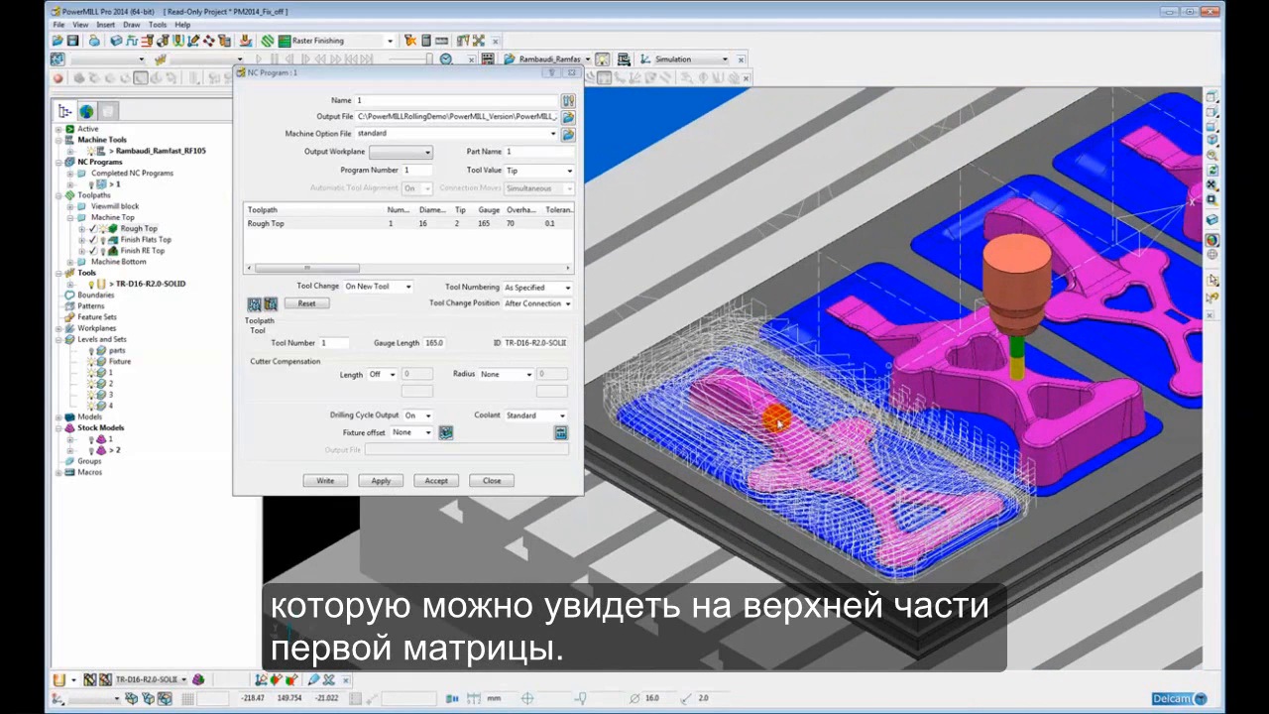
pyautogui.scroll(1, 897, 492)
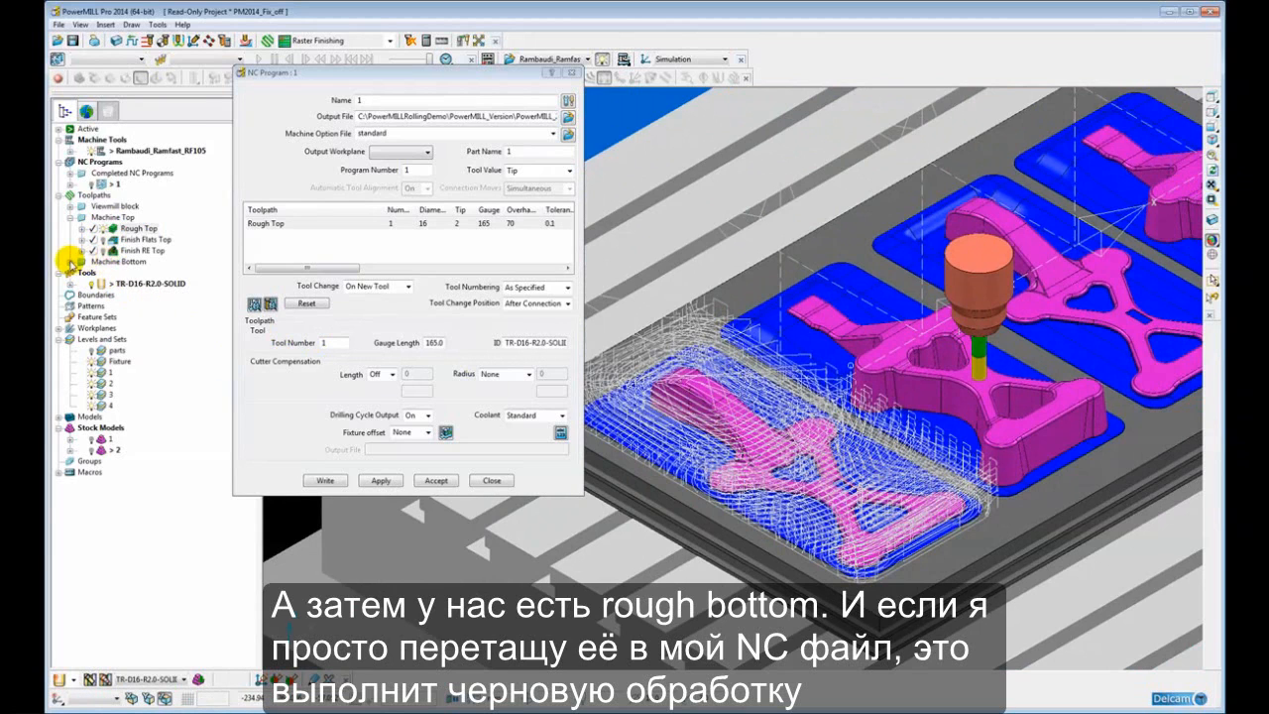
# Add the Rough Bottom toolpath from the Machine Bottom folder to NC program 1.
pyautogui.click(71, 262)
pyautogui.moveTo(103, 283); pyautogui.dragTo(111, 185)
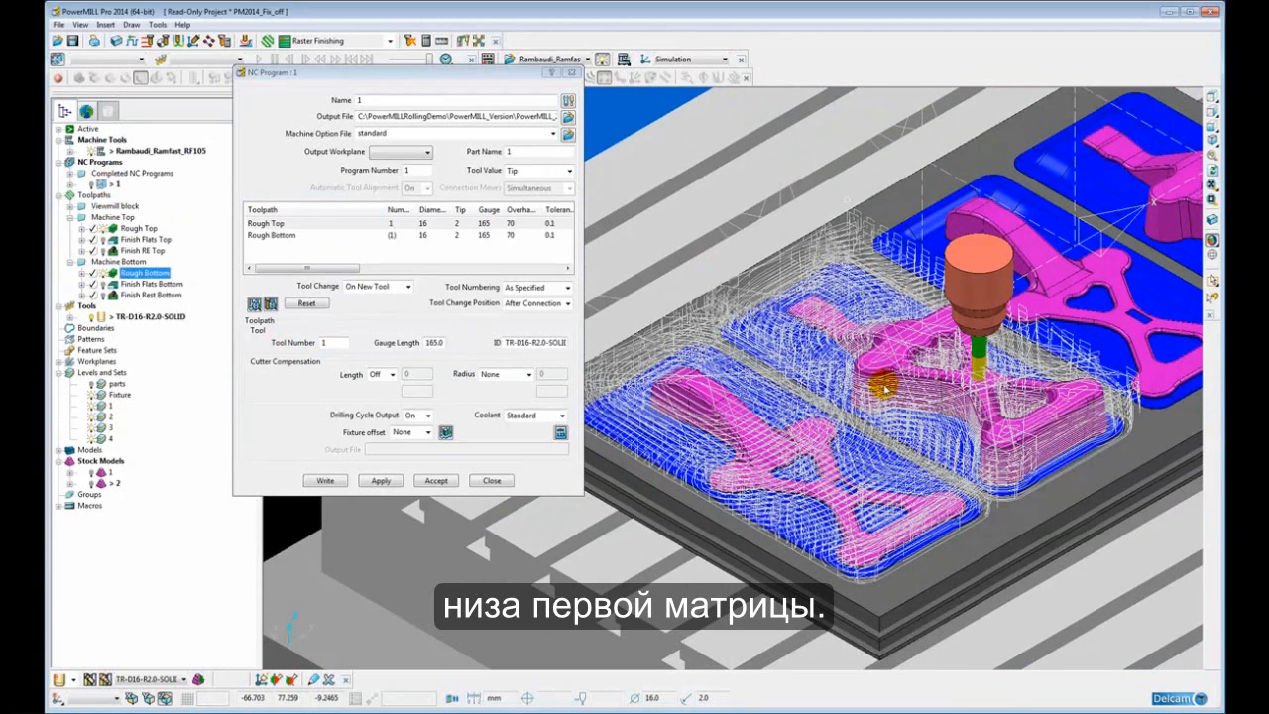
pyautogui.scroll(-1, 889, 394)
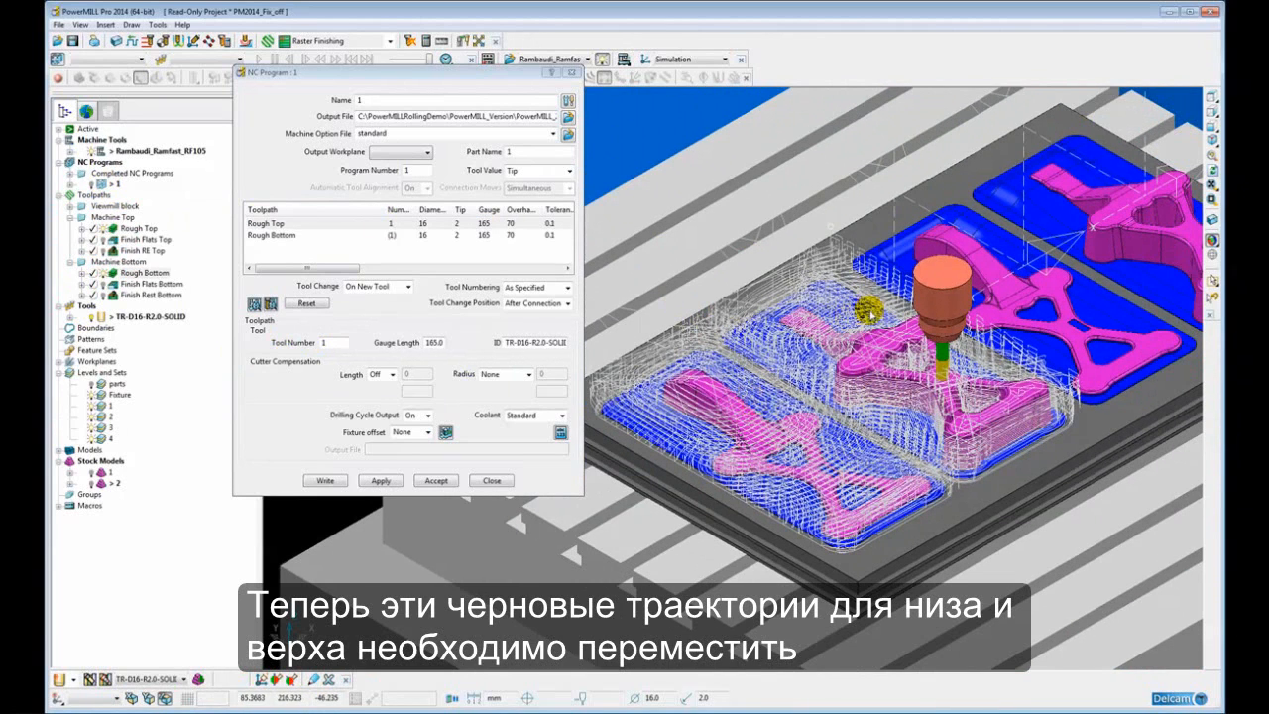
pyautogui.scroll(1, 819, 394)
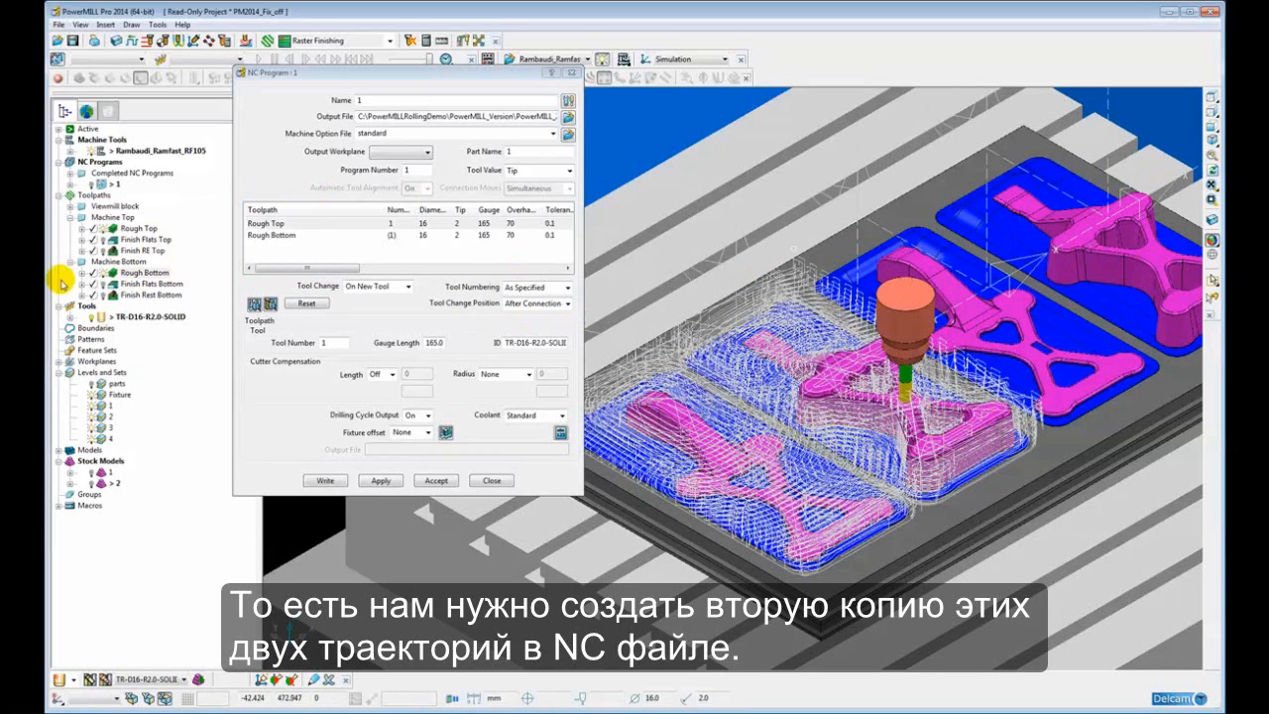
# Add a second copy of Rough Top and Rough Bottom to NC program 1 and check the repeated entries in its toolpath list.
pyautogui.moveTo(141, 273); pyautogui.dragTo(109, 185)
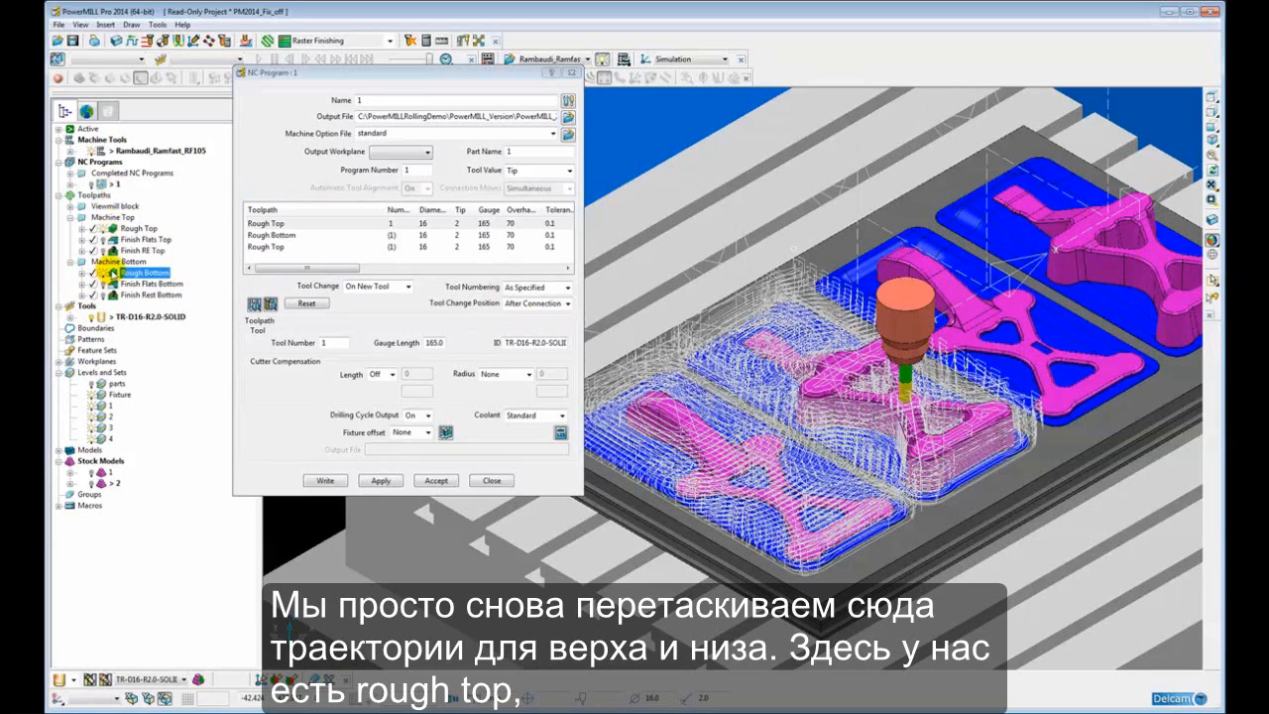
pyautogui.moveTo(109, 270); pyautogui.dragTo(111, 184)
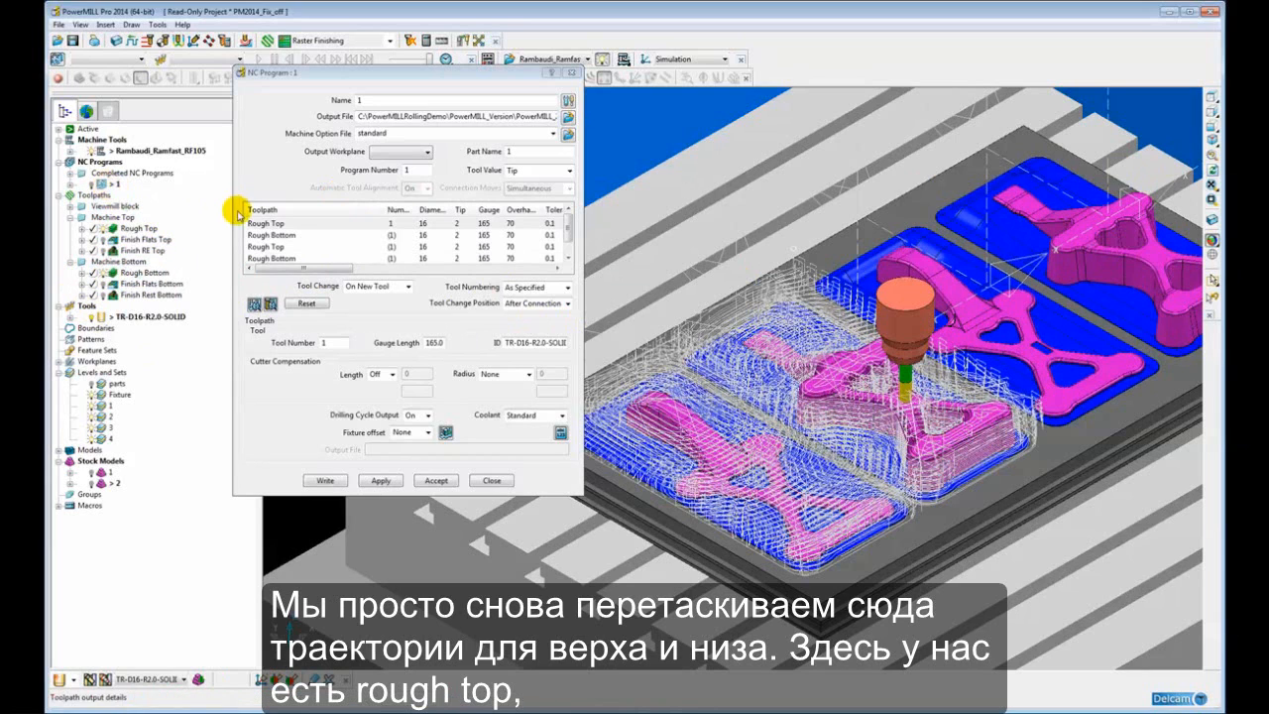
pyautogui.click(277, 224)
pyautogui.click(274, 258)
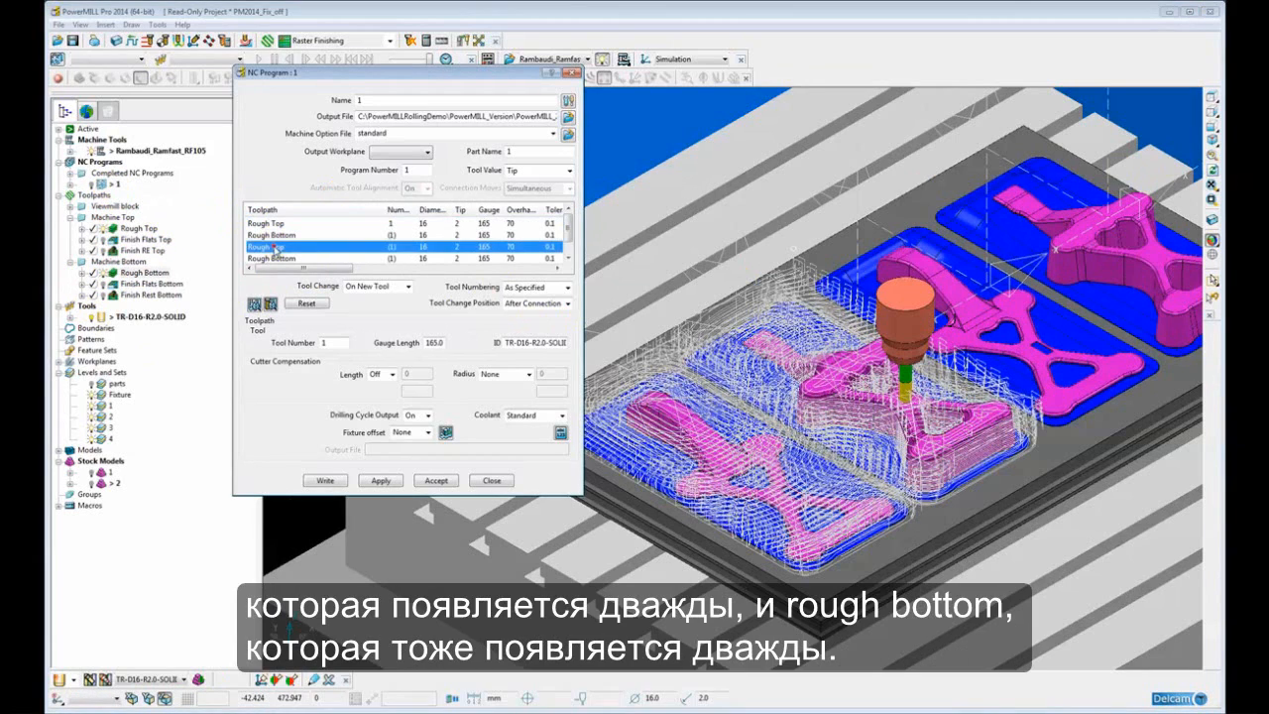
pyautogui.click(275, 236)
pyautogui.click(274, 258)
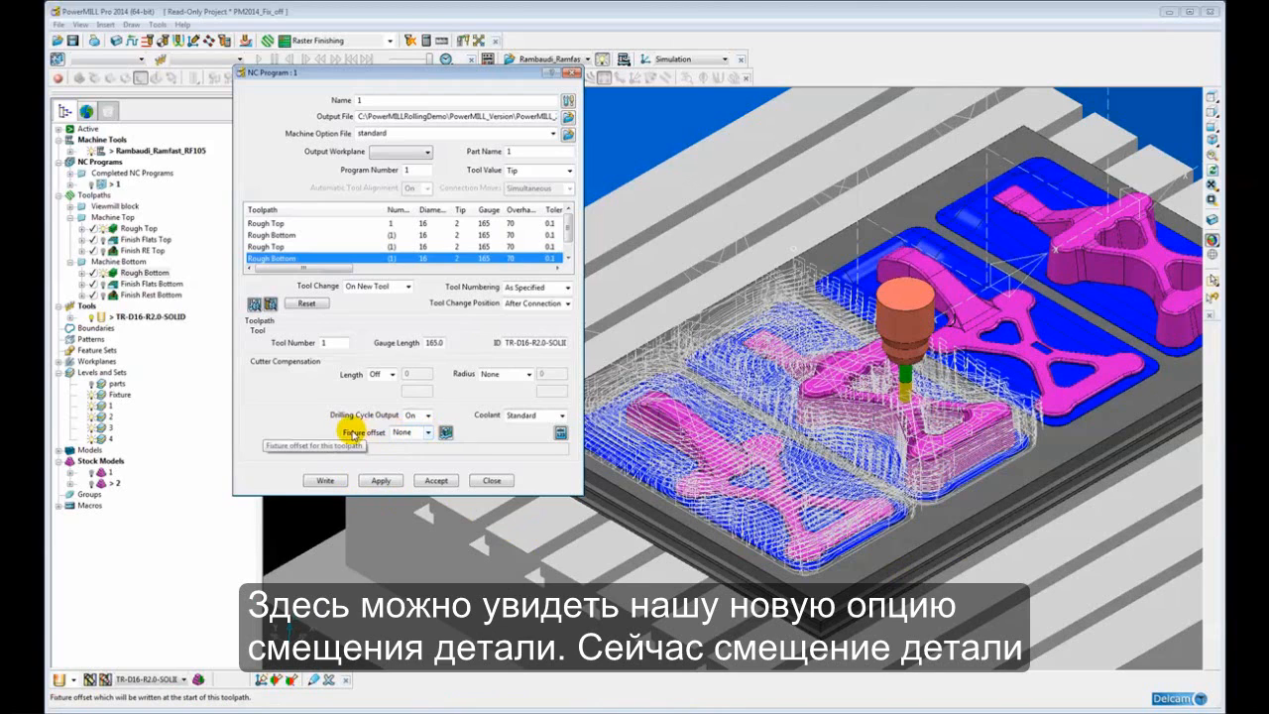
# Create two fixture offsets named G54 and G55 for NC program 1.
pyautogui.click(427, 434)
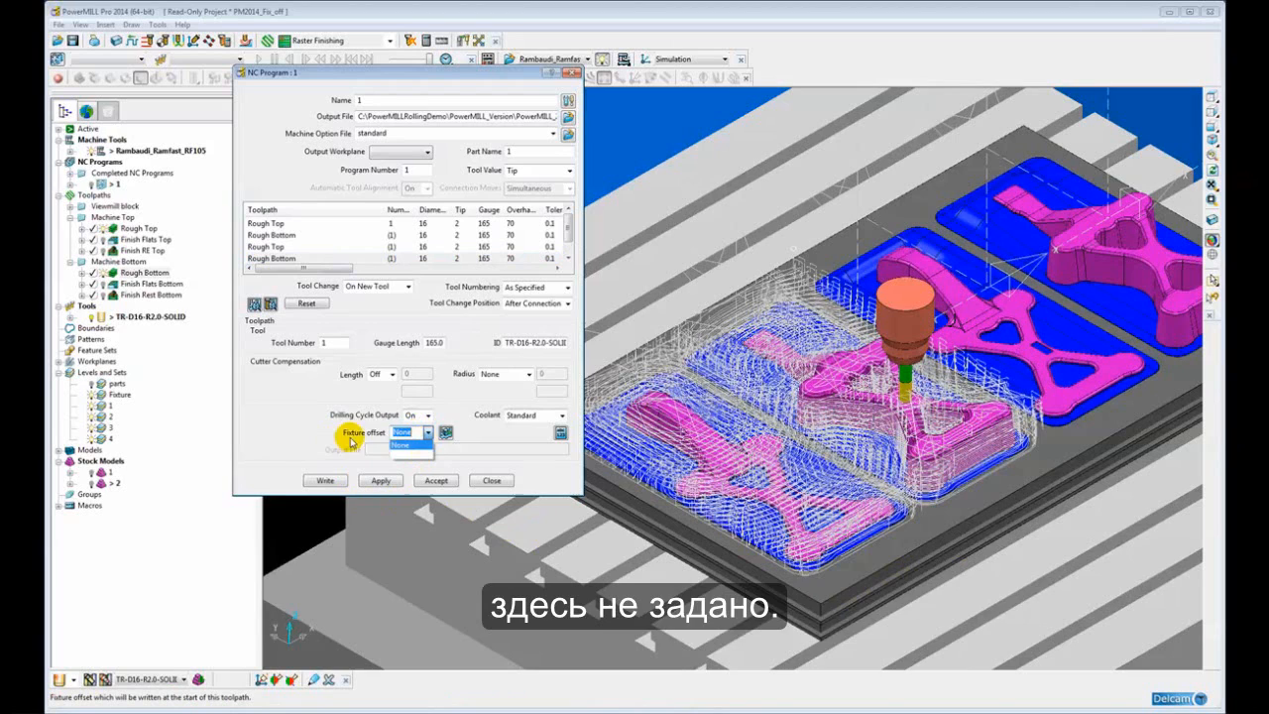
pyautogui.click(446, 432)
pyautogui.click(446, 432)
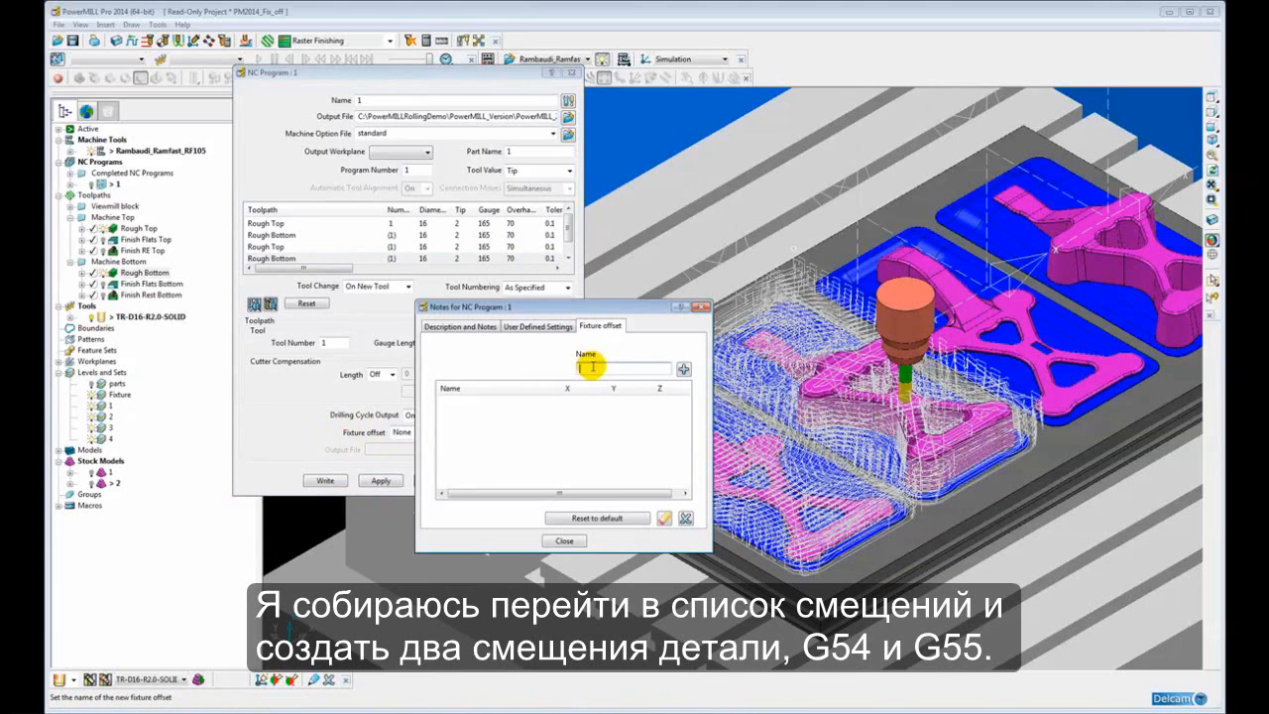
pyautogui.write('G54')
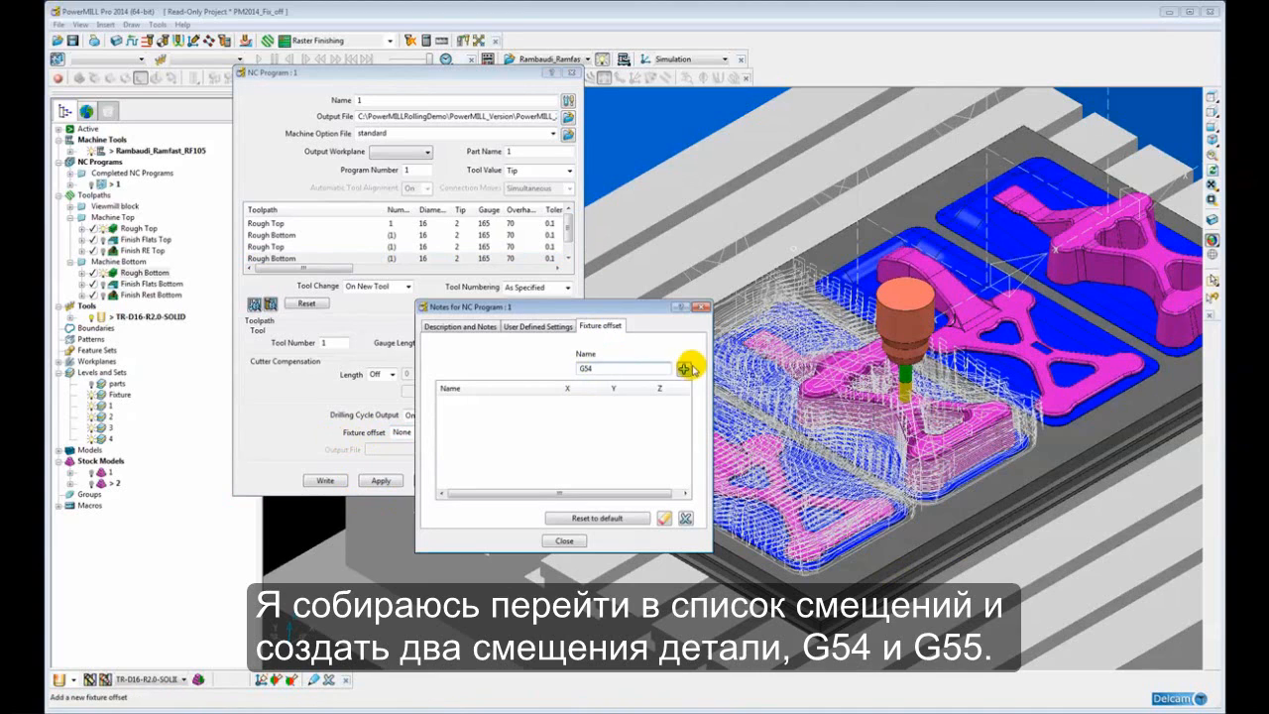
pyautogui.click(683, 368)
pyautogui.click(594, 369)
pyautogui.write('G')
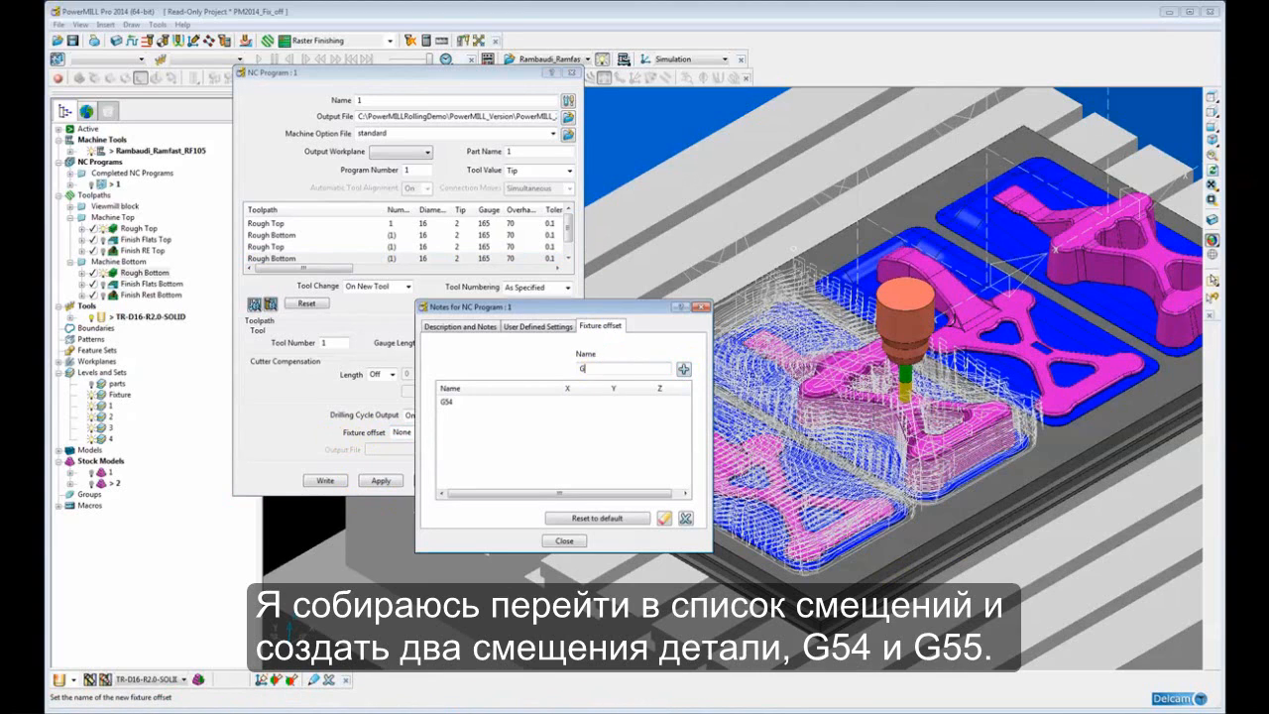
pyautogui.write('55')
pyautogui.click(683, 369)
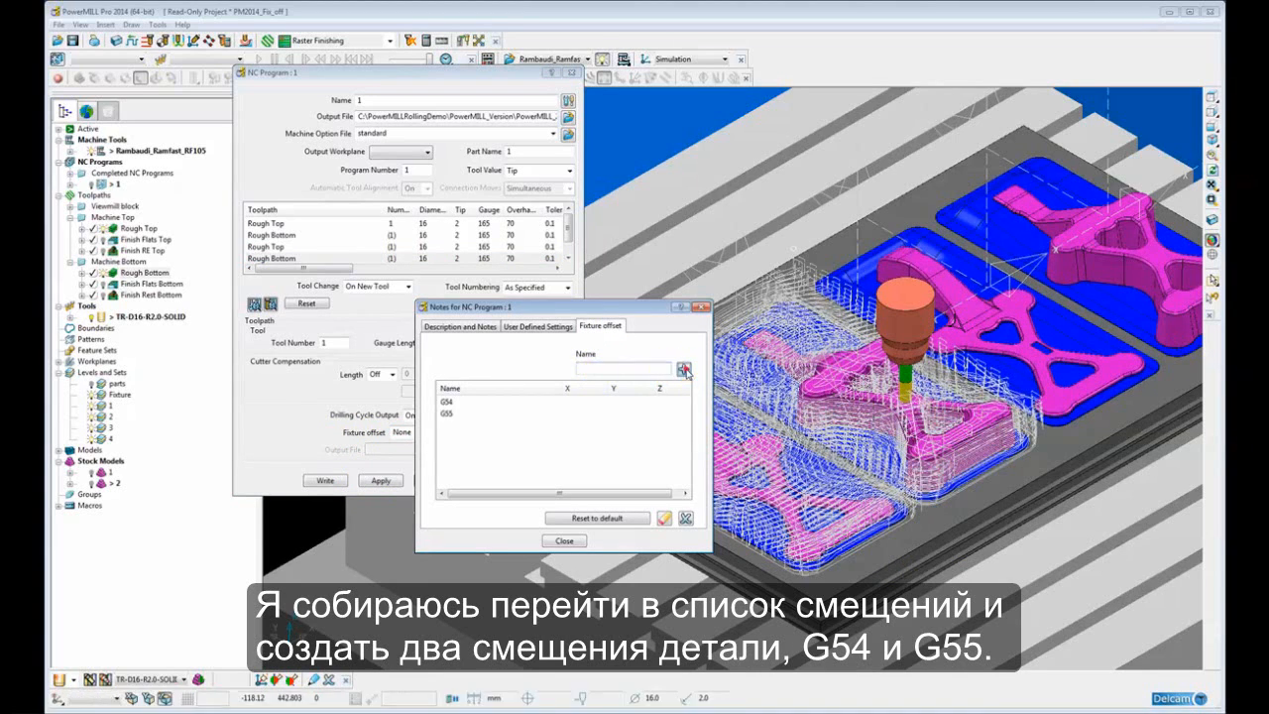
# Give fixture offsets G54 and G55 X, Y and Z values of 0.0 and close the offset list.
pyautogui.click(581, 401)
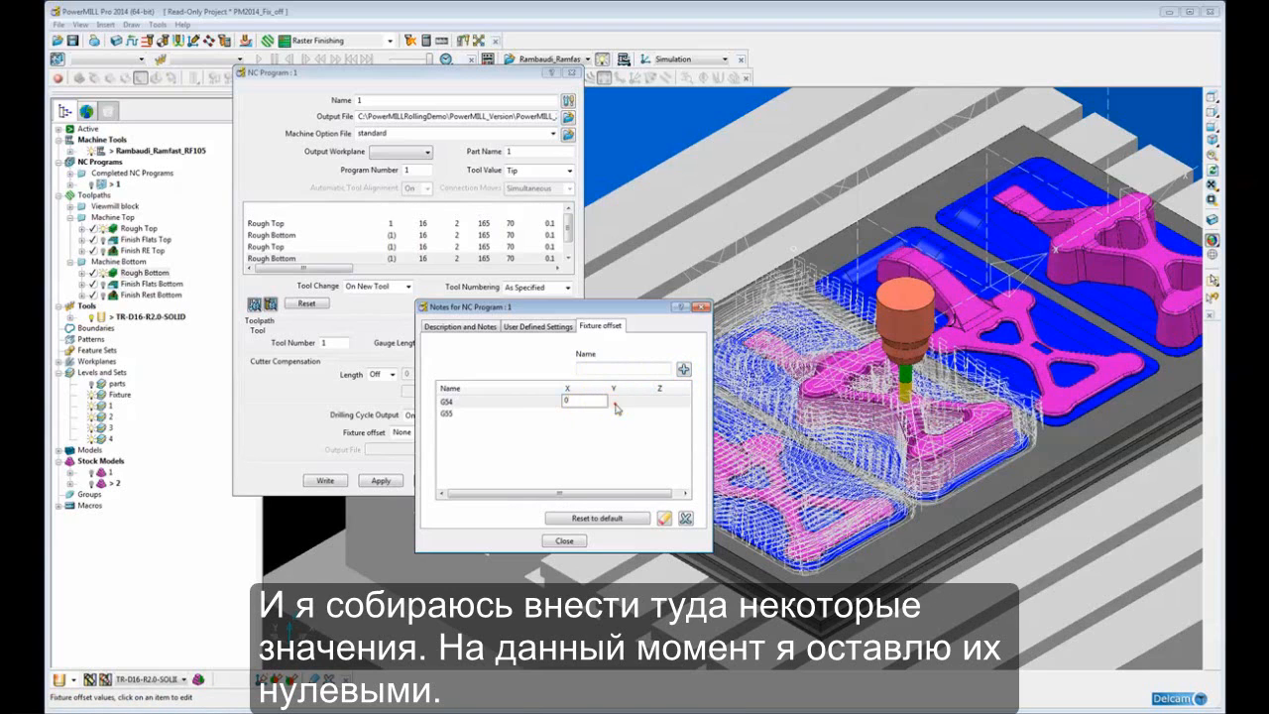
pyautogui.click(614, 401)
pyautogui.click(561, 414)
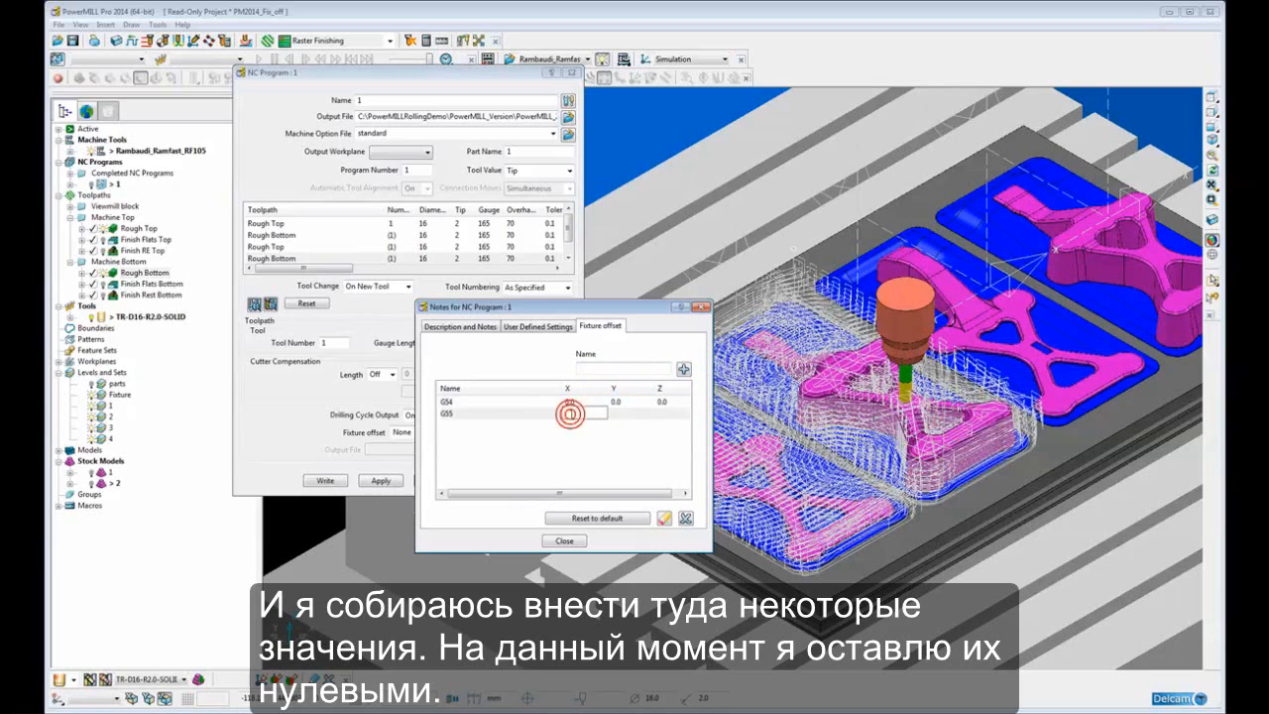
pyautogui.click(618, 414)
pyautogui.click(644, 416)
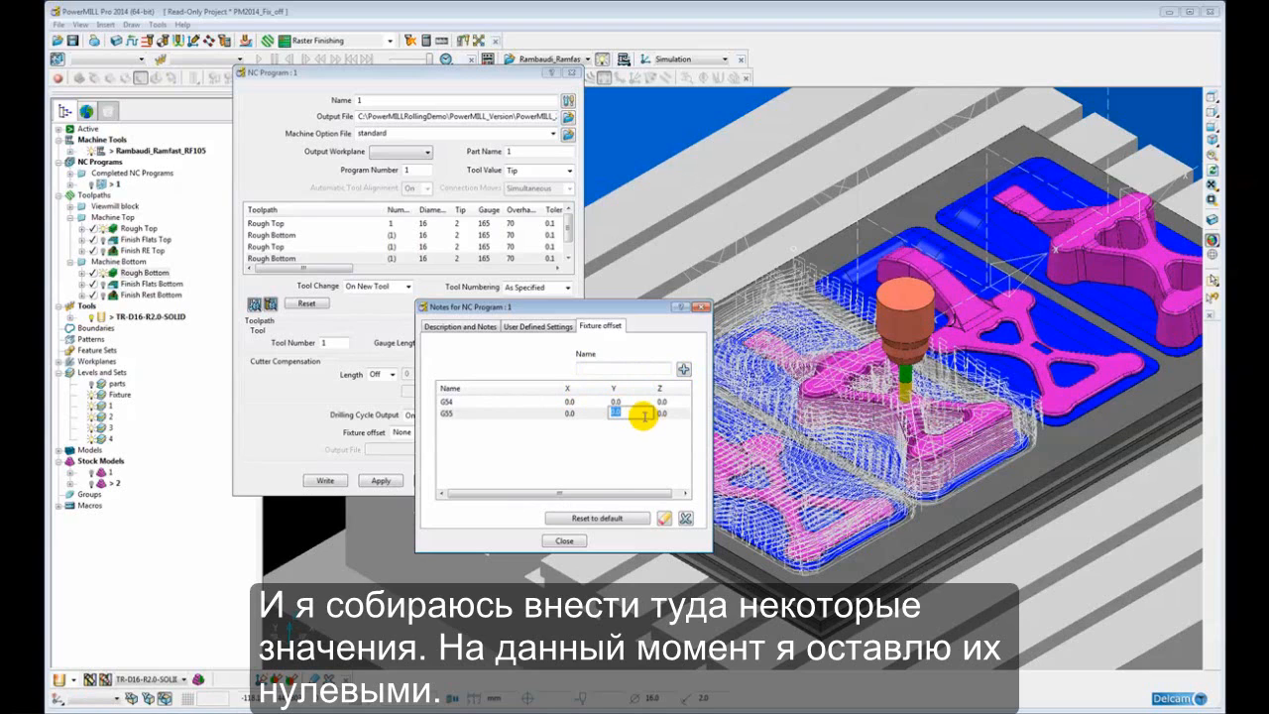
pyautogui.click(565, 542)
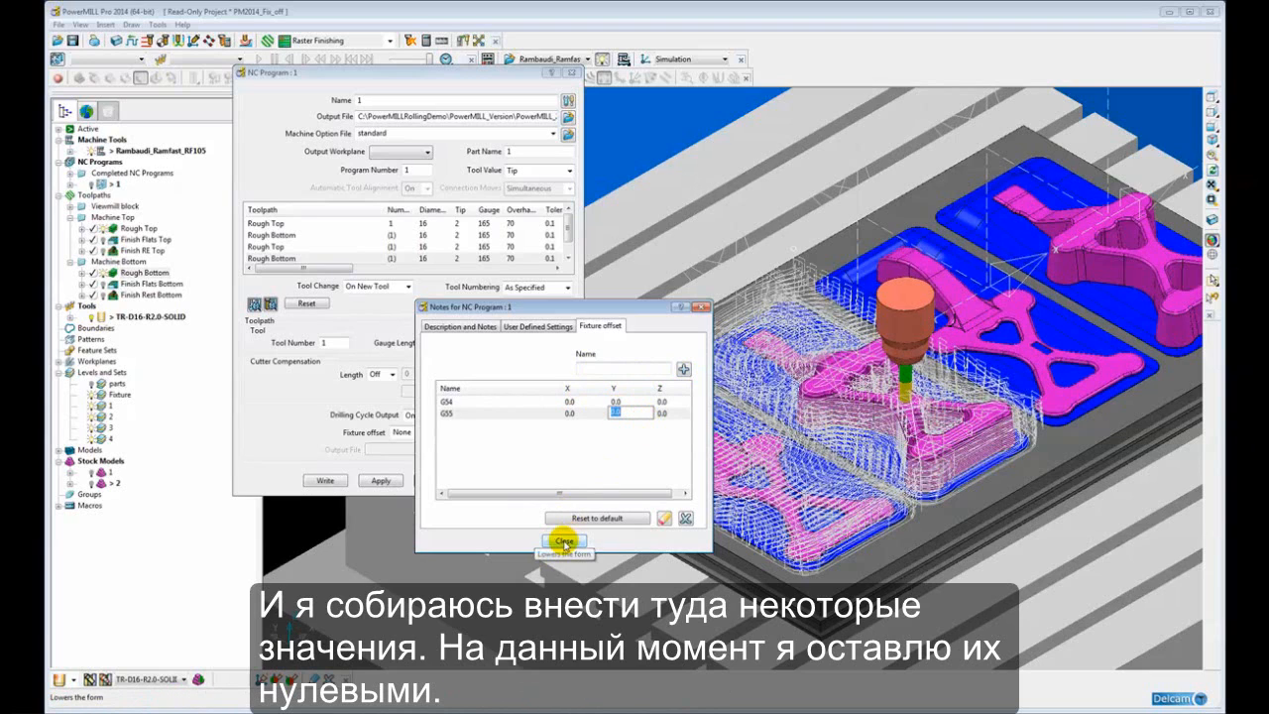
# Assign fixture offset G54 to the first Rough Top toolpath in the NC program.
pyautogui.click(256, 224)
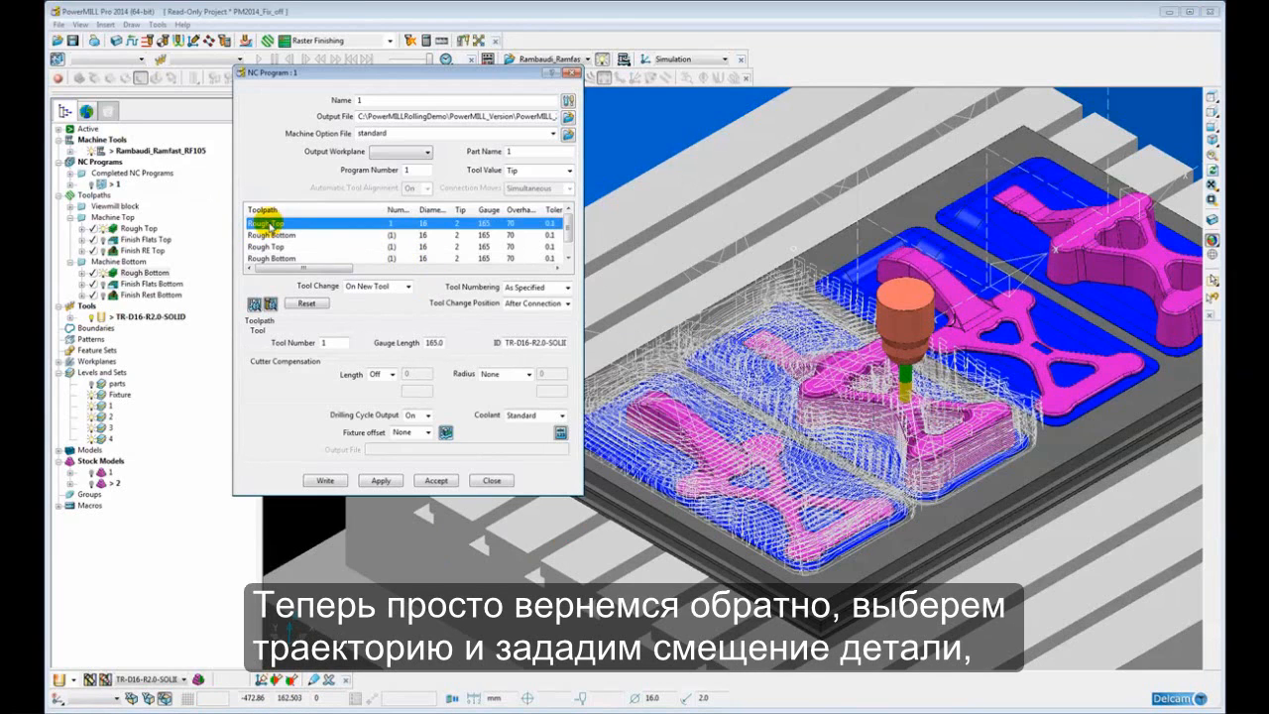
pyautogui.click(427, 433)
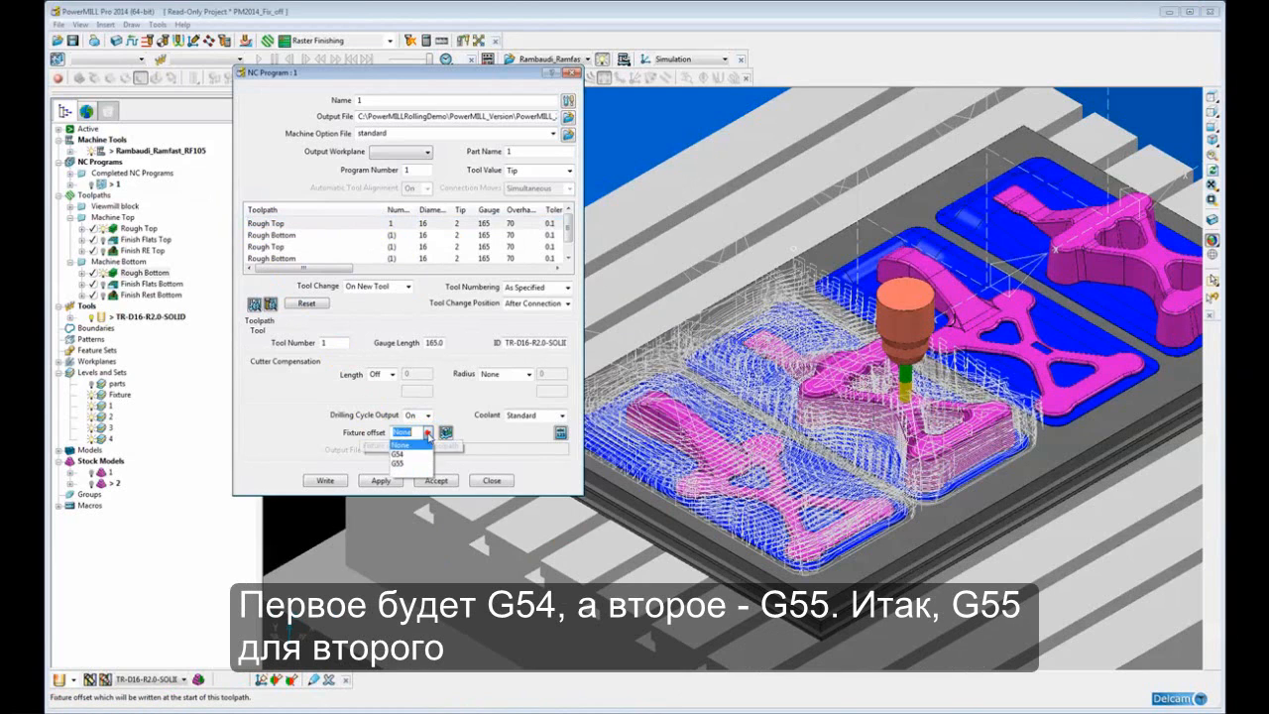
pyautogui.click(407, 454)
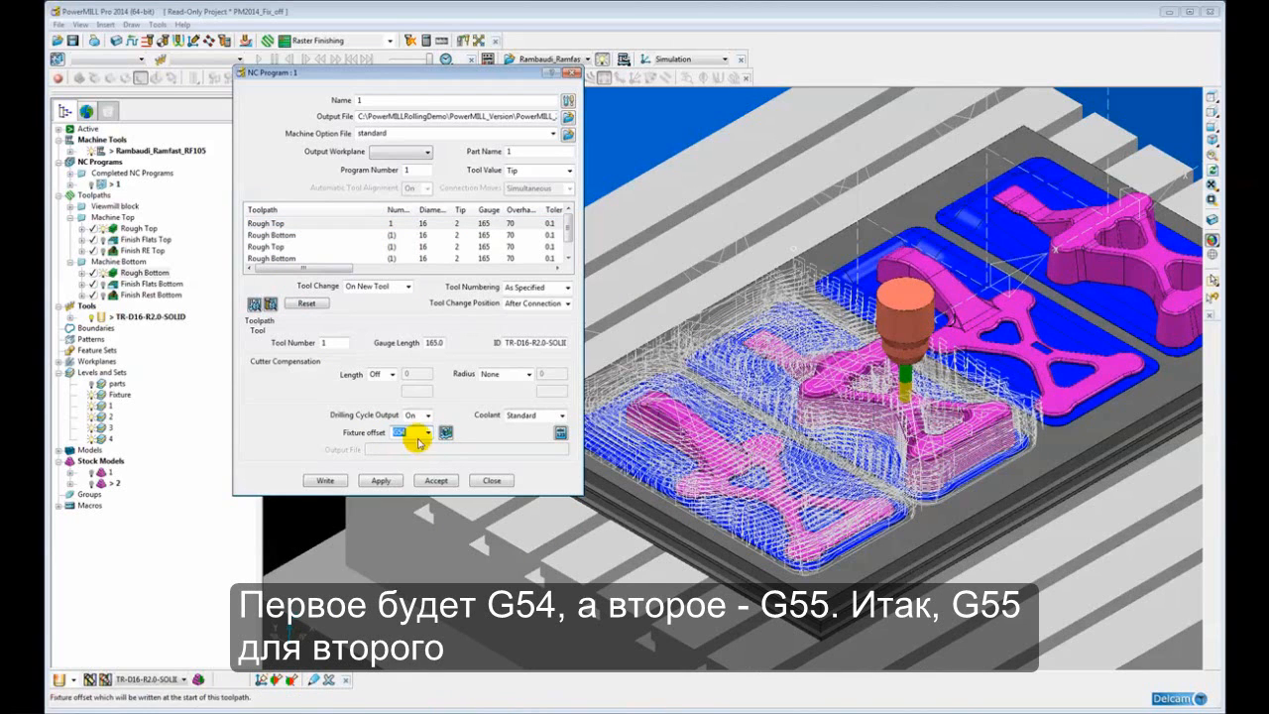
# Assign fixture offset G54 to the first Rough Bottom toolpath in the NC program.
pyautogui.click(288, 235)
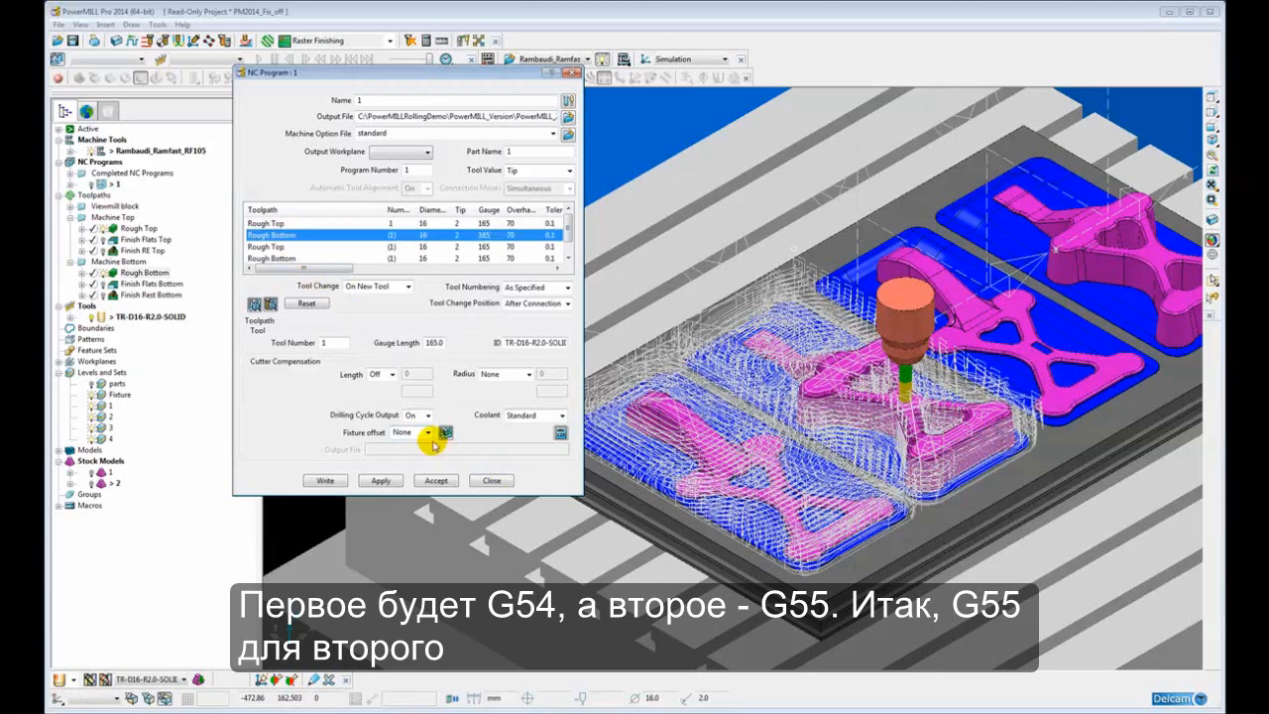
pyautogui.click(427, 434)
pyautogui.click(414, 455)
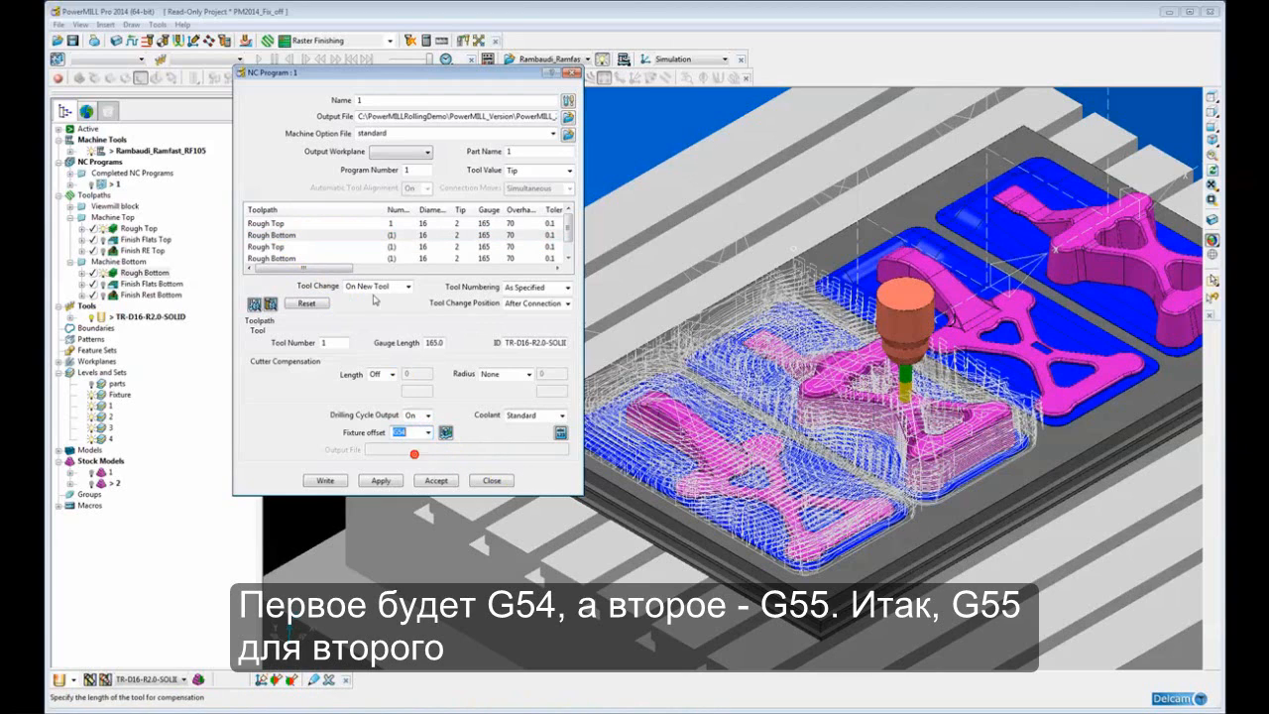
# Assign fixture offset G54 to the second Rough Top toolpath in the NC program.
pyautogui.click(289, 247)
pyautogui.click(426, 433)
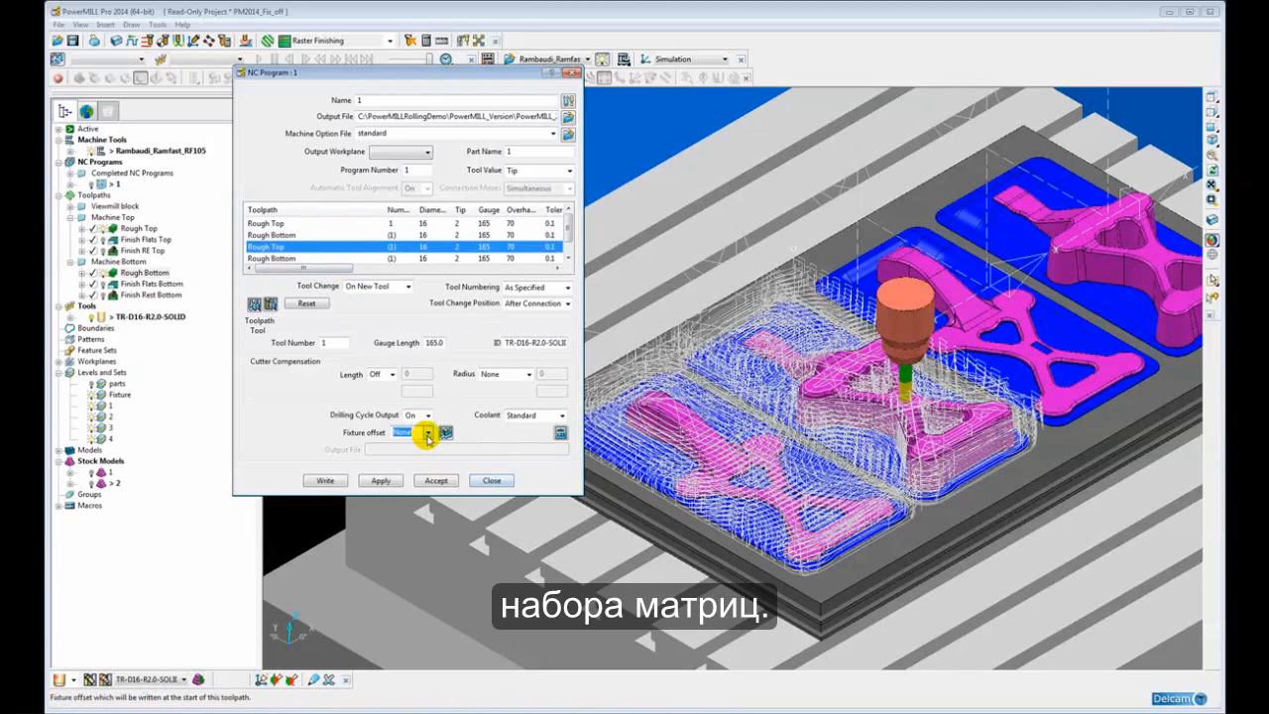
pyautogui.click(419, 459)
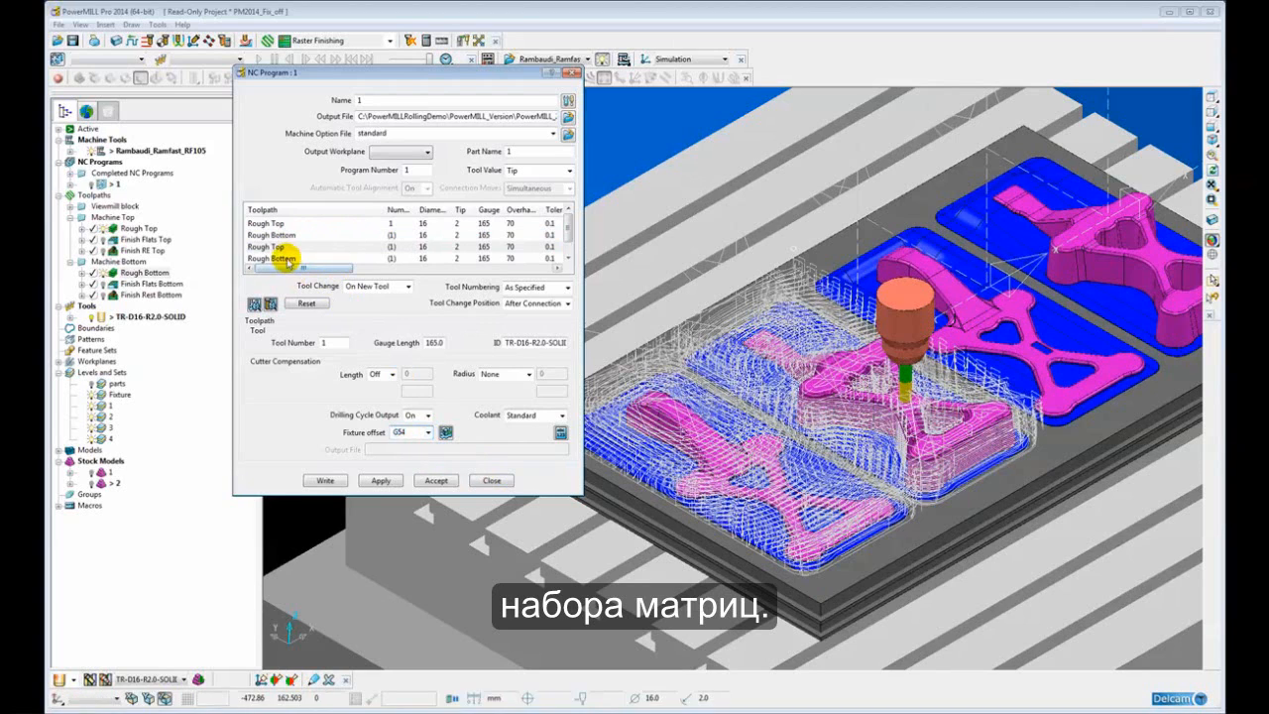
# Assign fixture offset G55 to the second Rough Bottom toolpath and check the fixture offsets assigned in the toolpath list.
pyautogui.click(288, 258)
pyautogui.click(427, 433)
pyautogui.click(412, 464)
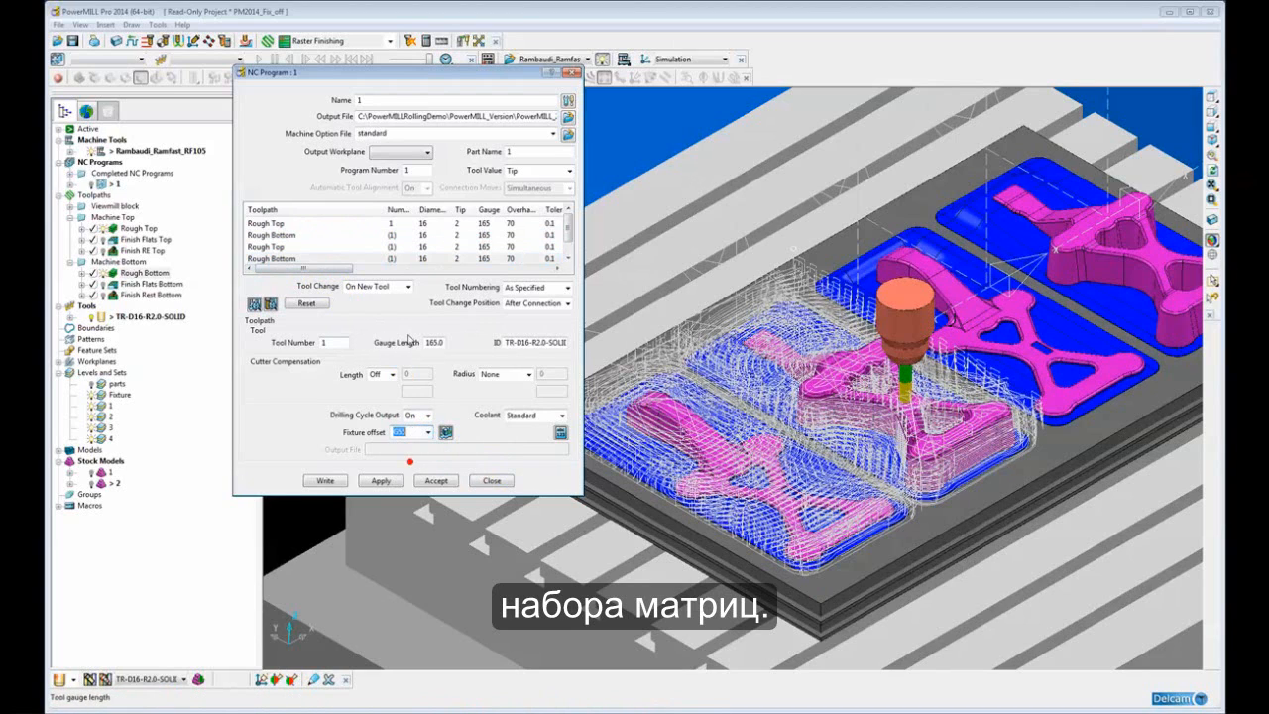
pyautogui.moveTo(293, 267); pyautogui.dragTo(434, 270)
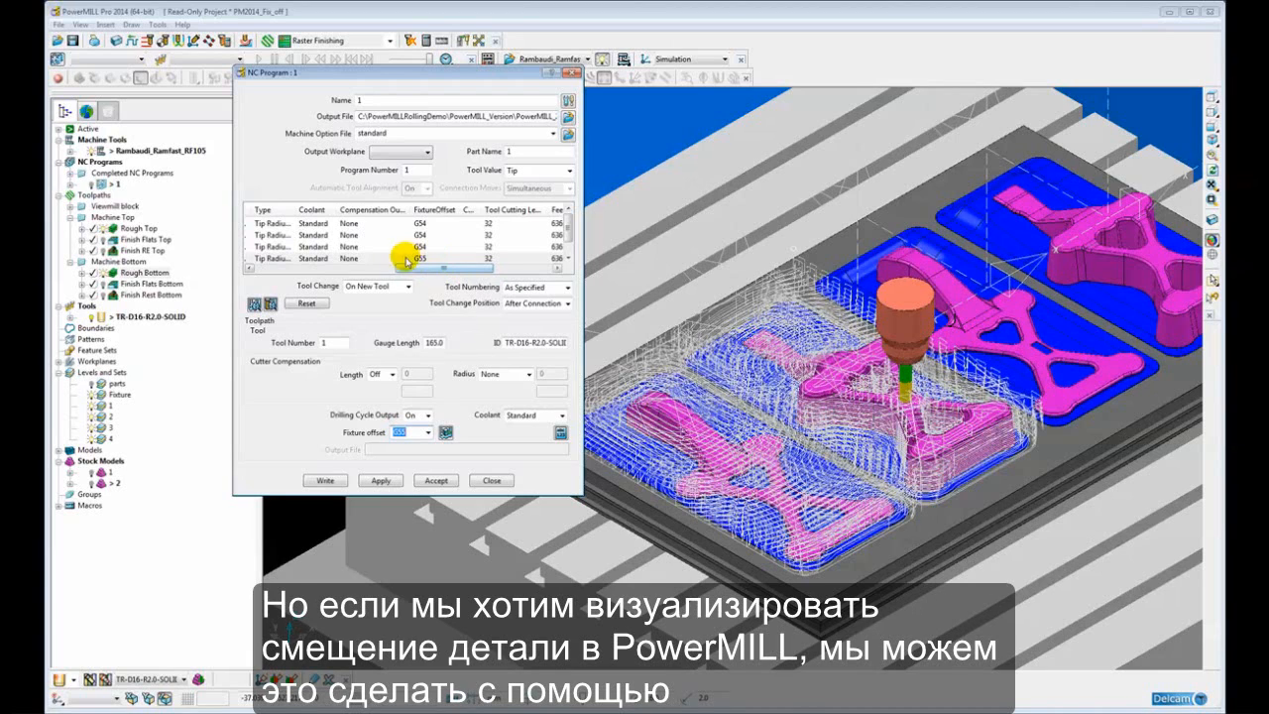
# Set the X value of fixture offset G55 to 452 and close the offset list.
pyautogui.click(445, 432)
pyautogui.moveTo(539, 311); pyautogui.dragTo(435, 239)
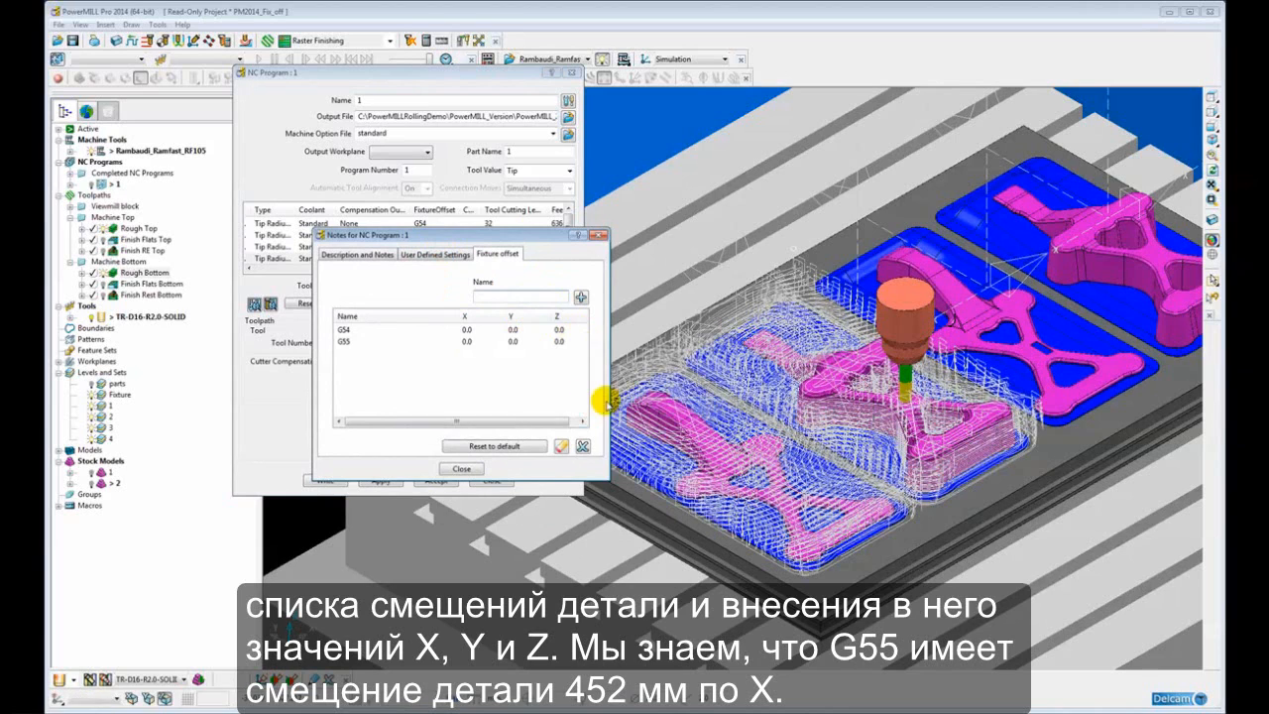
pyautogui.click(469, 340)
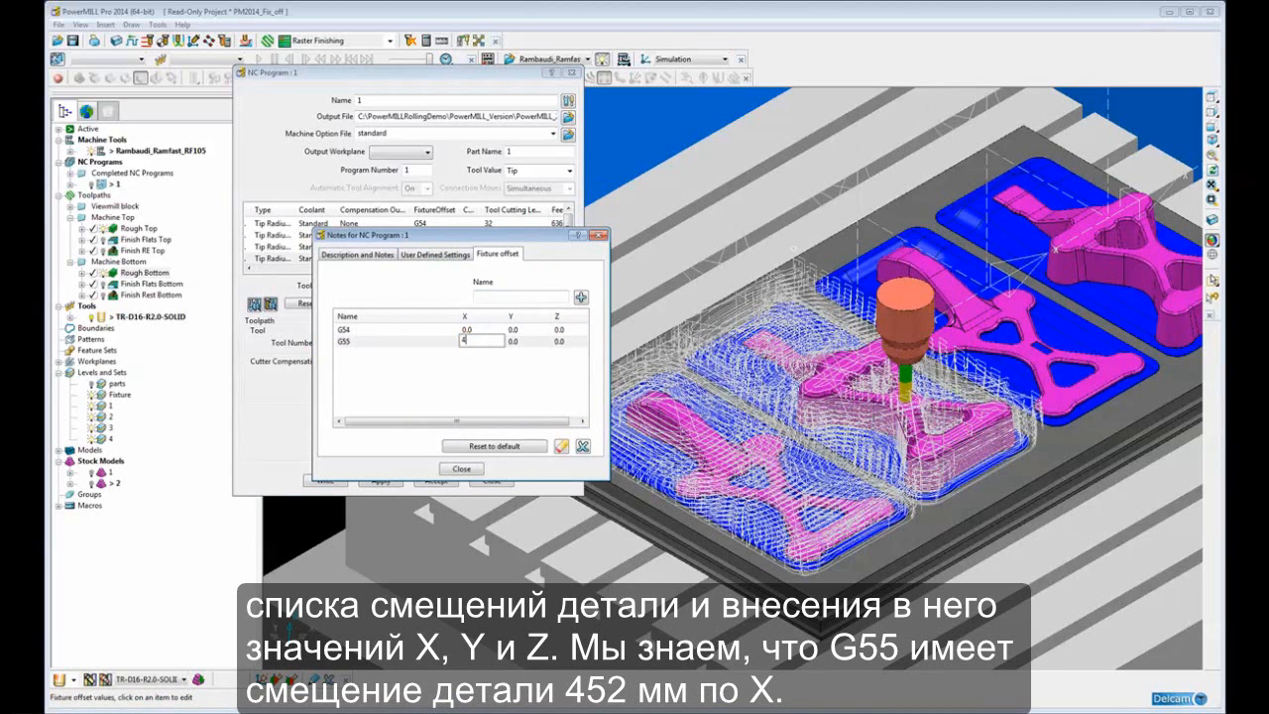
pyautogui.write('452')
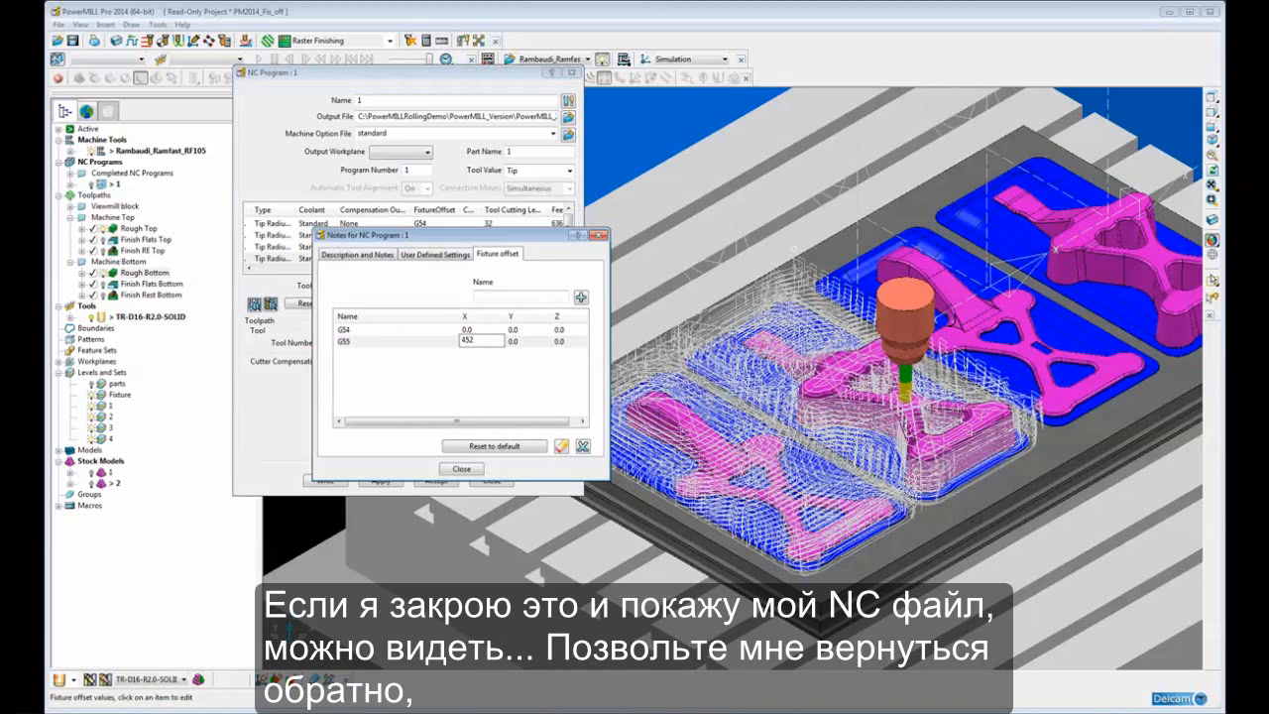
pyautogui.click(464, 469)
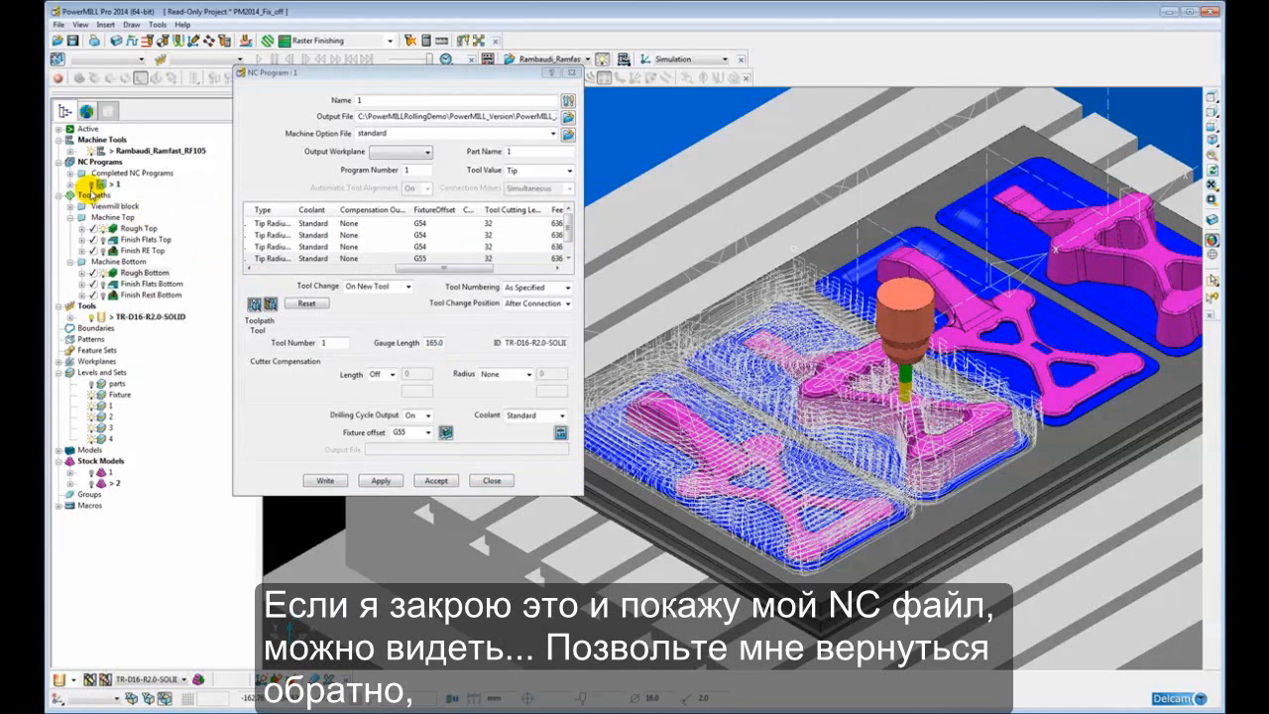
# Display NC program 1 in the model view and assign fixture offset G55 to its second Rough Top toolpath.
pyautogui.click(89, 183)
pyautogui.click(89, 184)
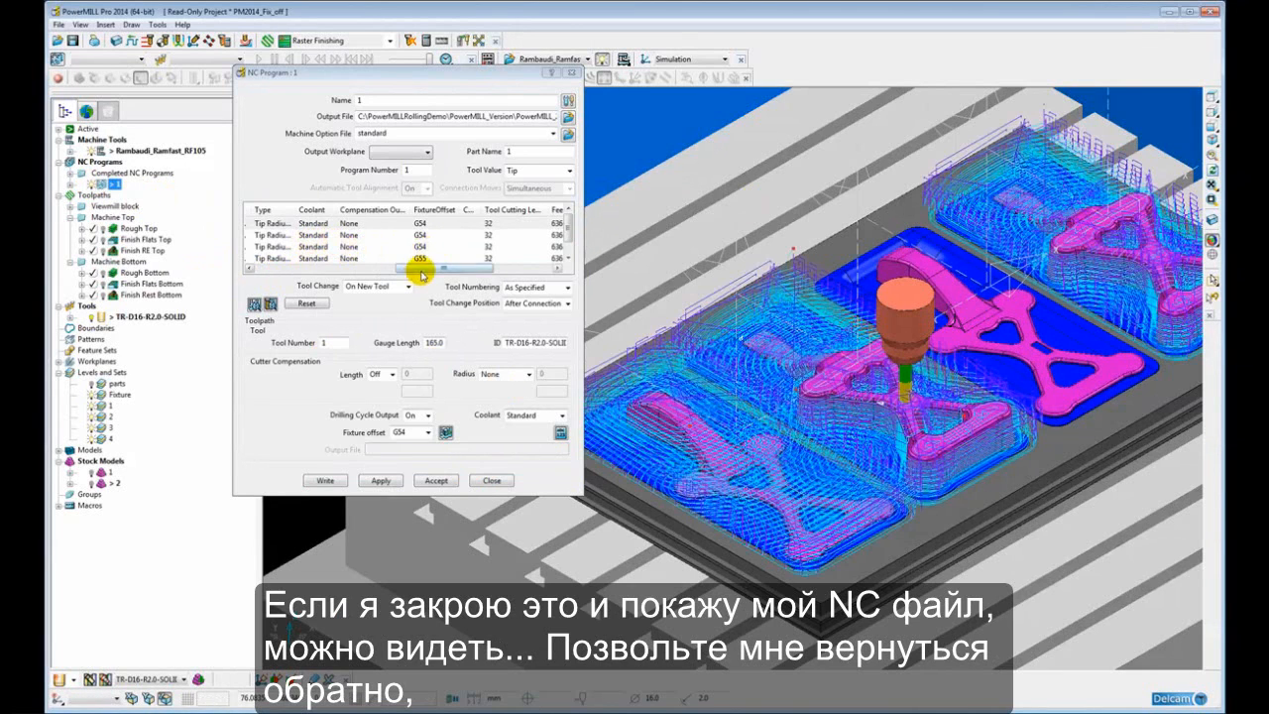
pyautogui.moveTo(426, 268); pyautogui.dragTo(397, 268)
pyautogui.click(300, 247)
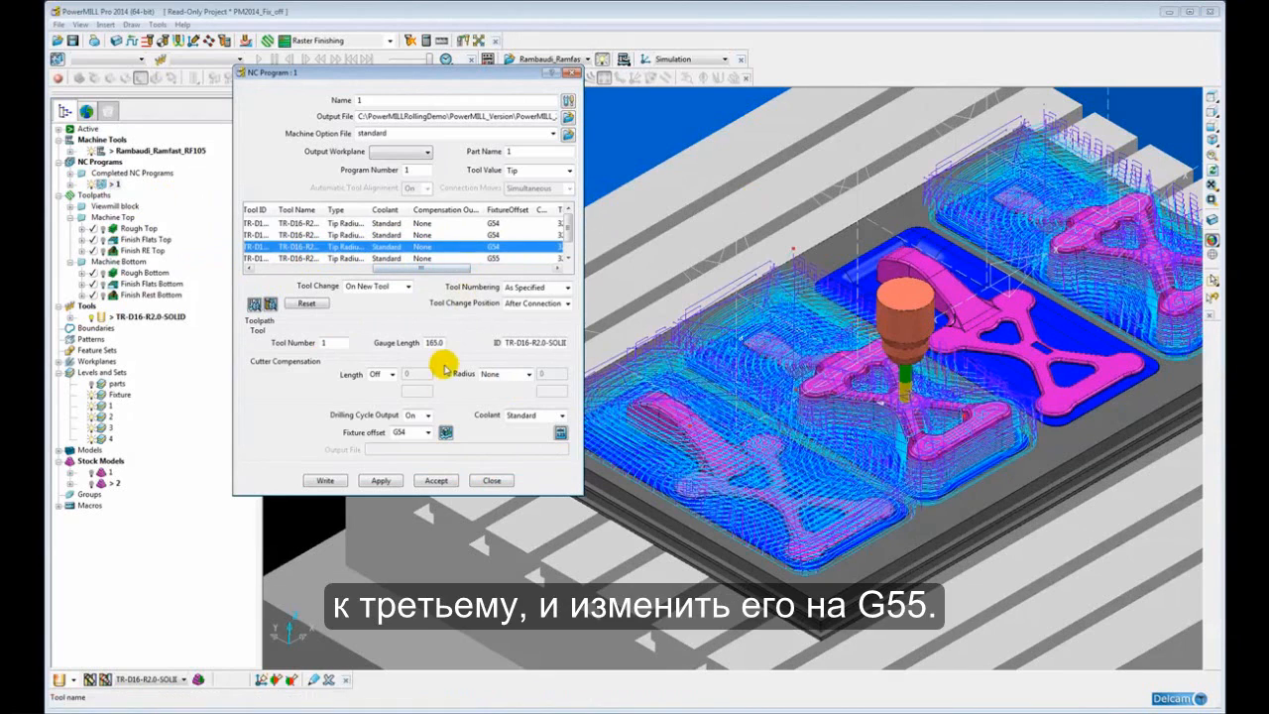
pyautogui.click(427, 432)
pyautogui.click(412, 462)
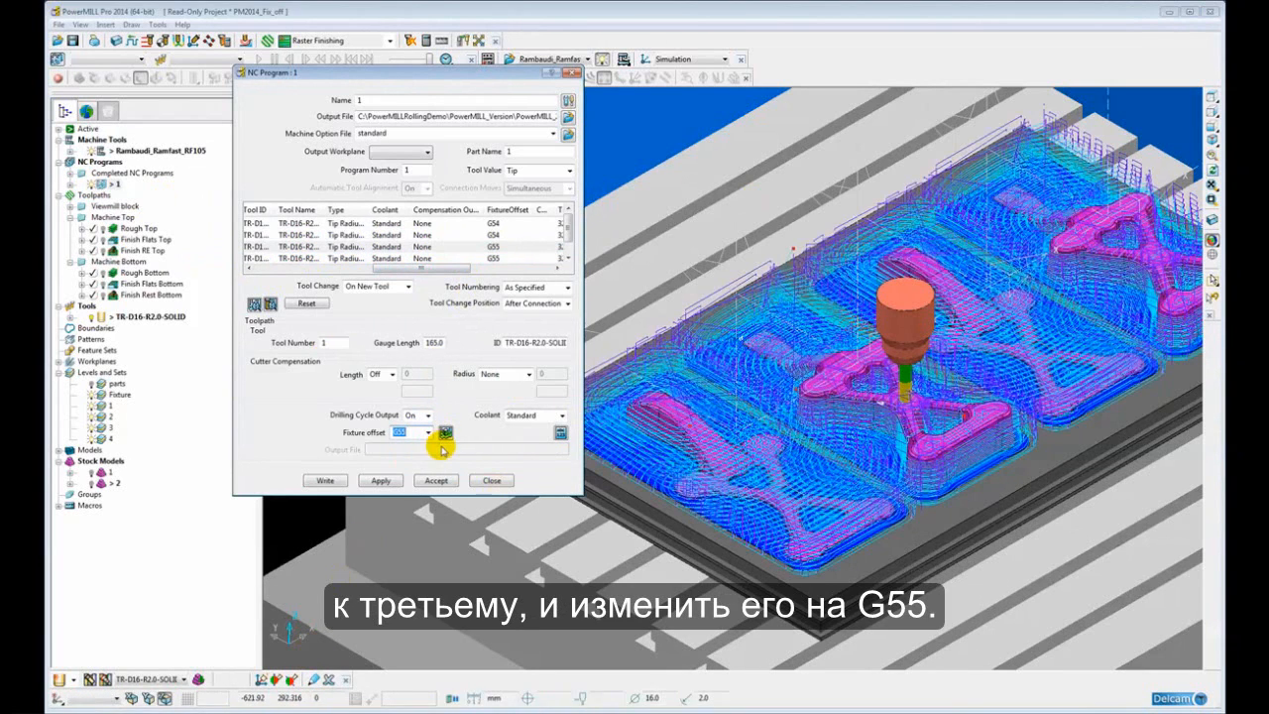
pyautogui.moveTo(849, 411); pyautogui.dragTo(882, 417, button='middle')
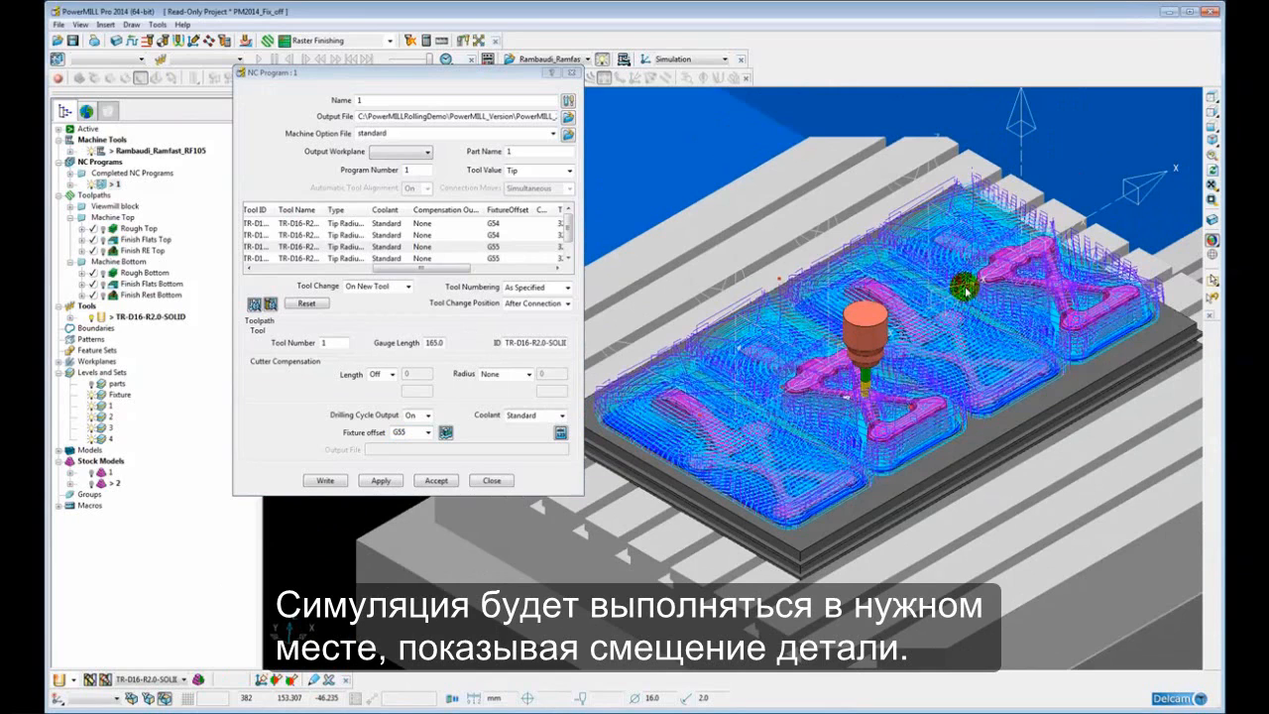
# Review the X value of G55 in the fixture offset list, then close the list and the NC program settings.
pyautogui.click(446, 433)
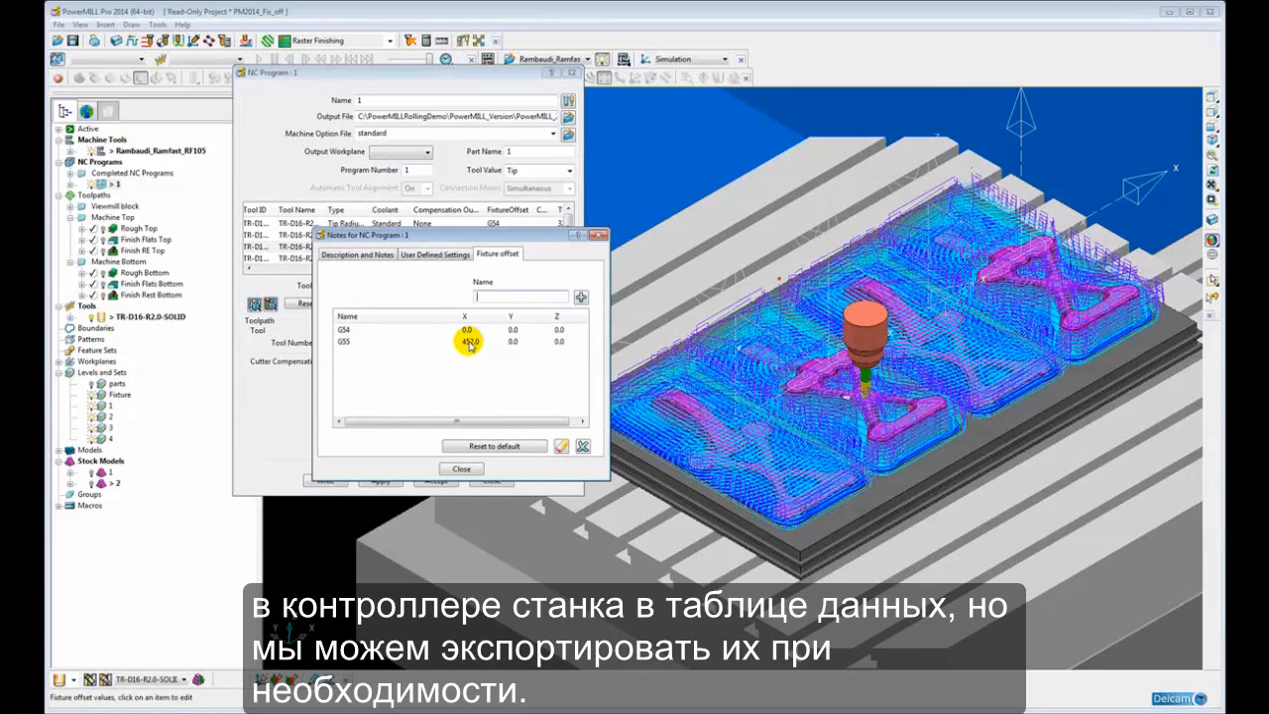
pyautogui.click(469, 342)
pyautogui.click(470, 342)
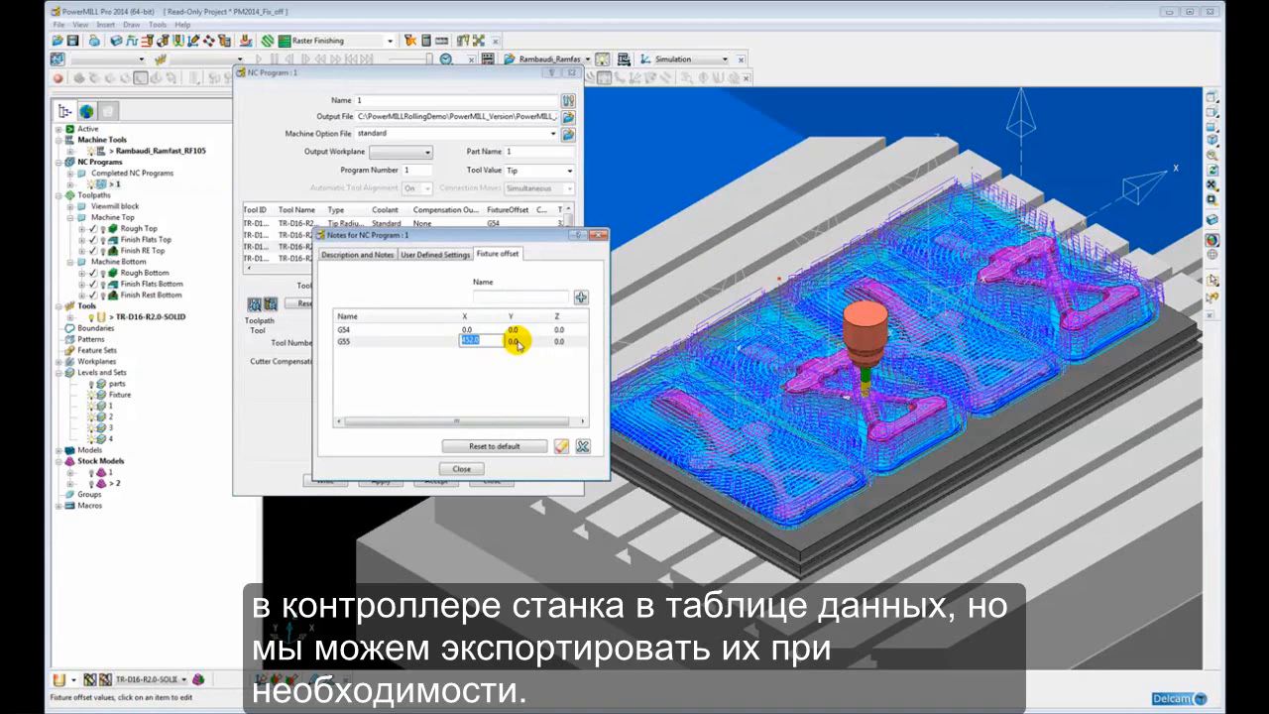
pyautogui.click(464, 469)
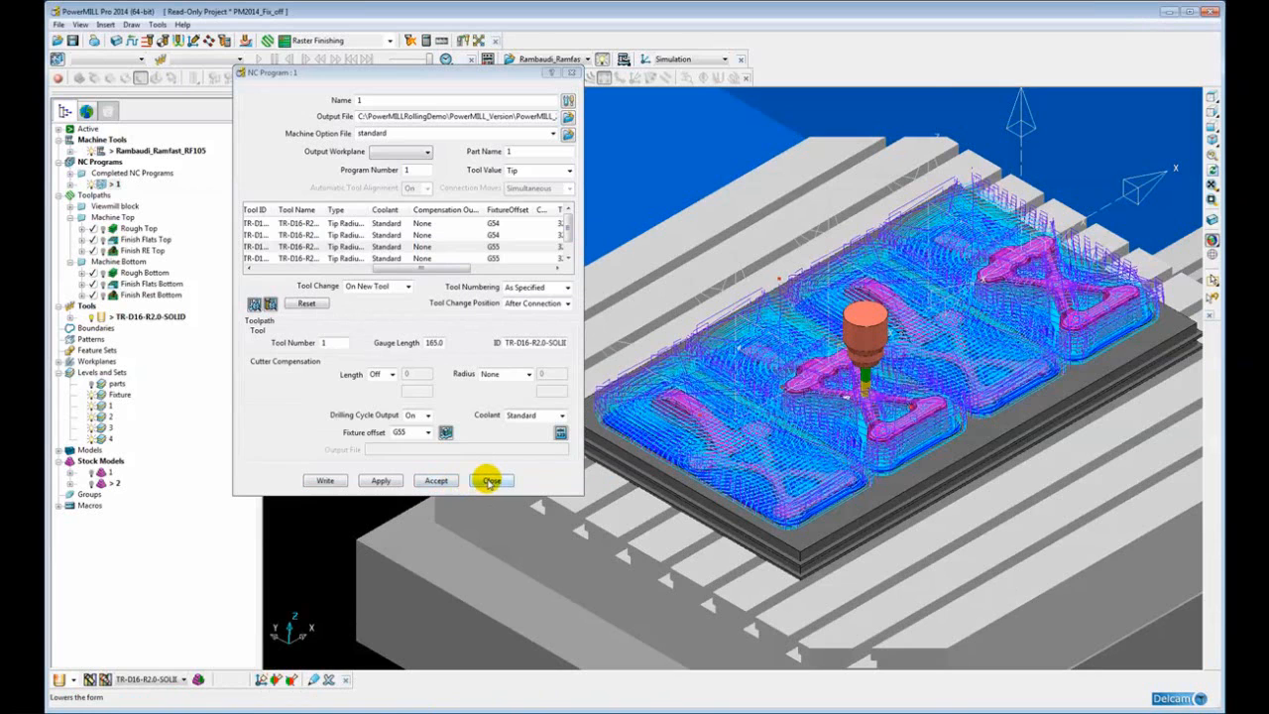
pyautogui.click(490, 482)
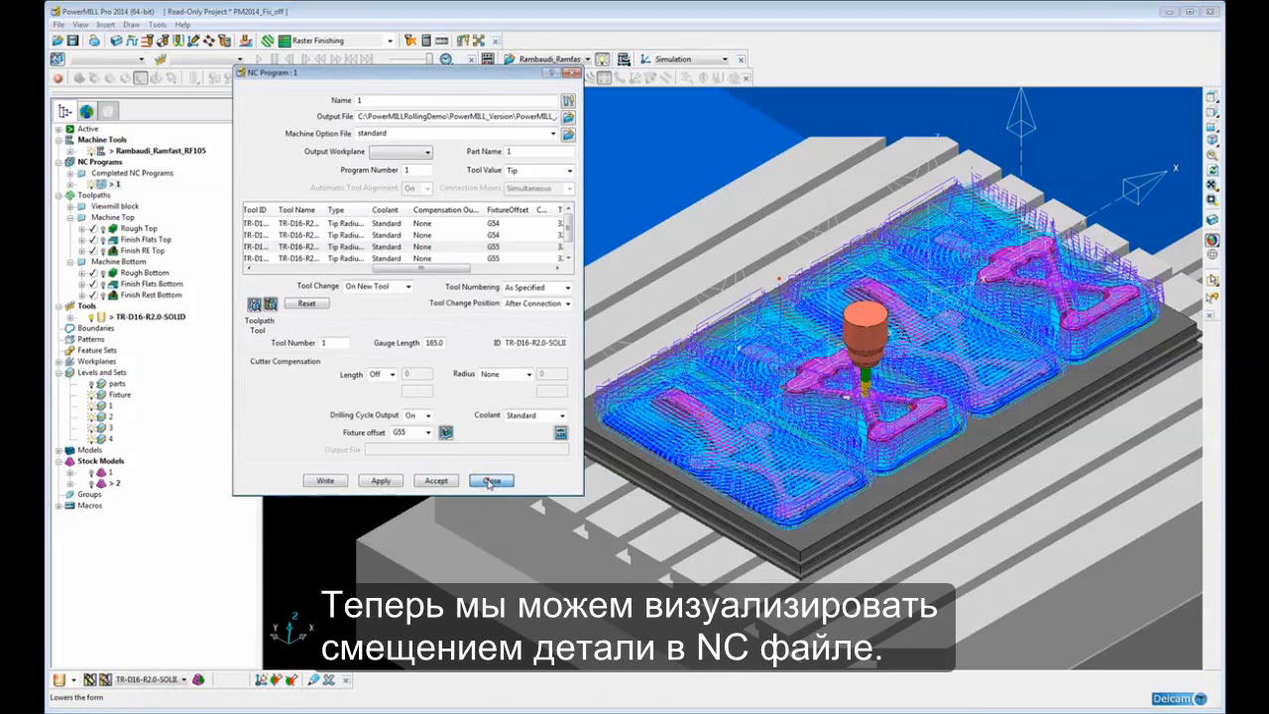
# Load NC program 1 into the simulation and start the machine simulation.
pyautogui.moveTo(822, 388); pyautogui.dragTo(714, 291, button='middle')
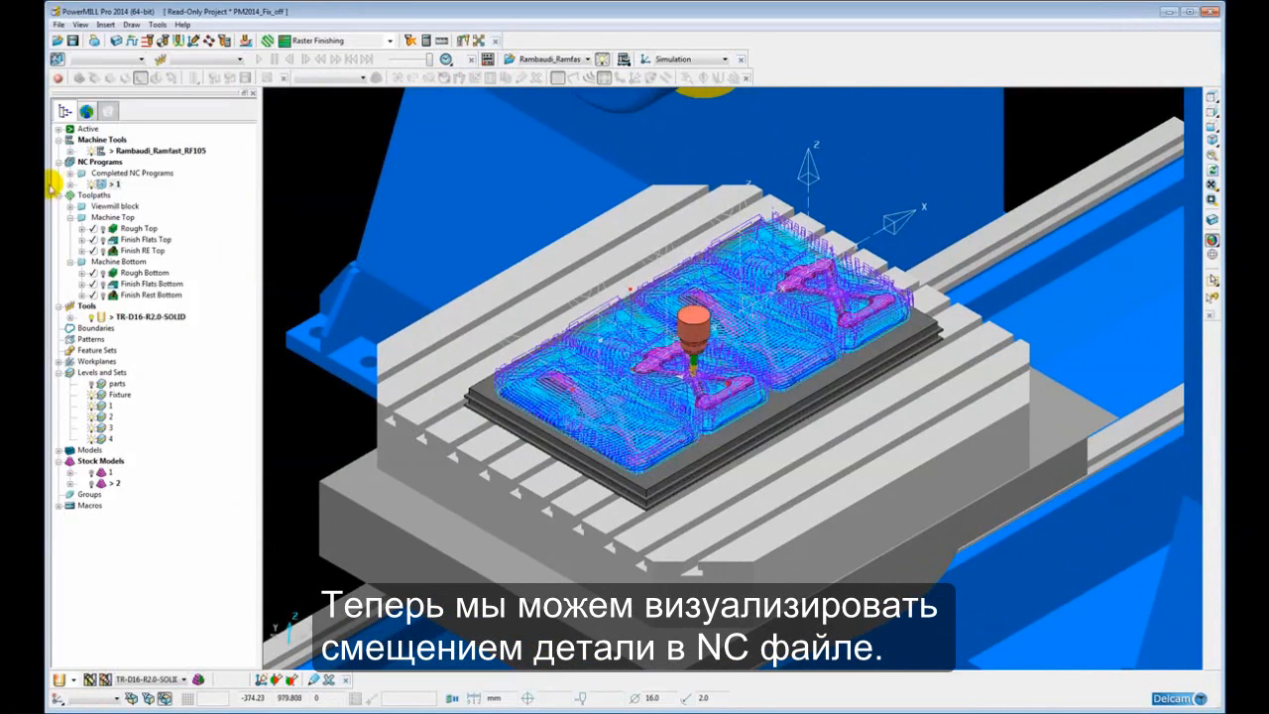
pyautogui.click(95, 57)
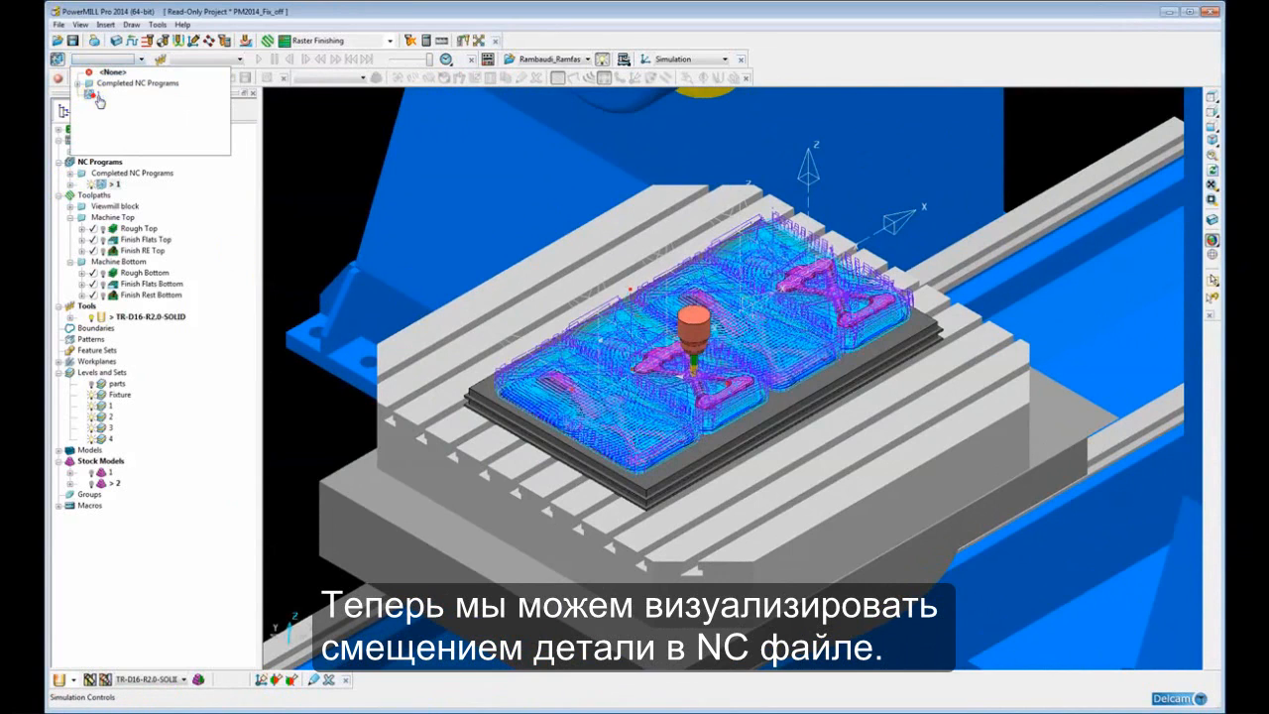
pyautogui.click(171, 95)
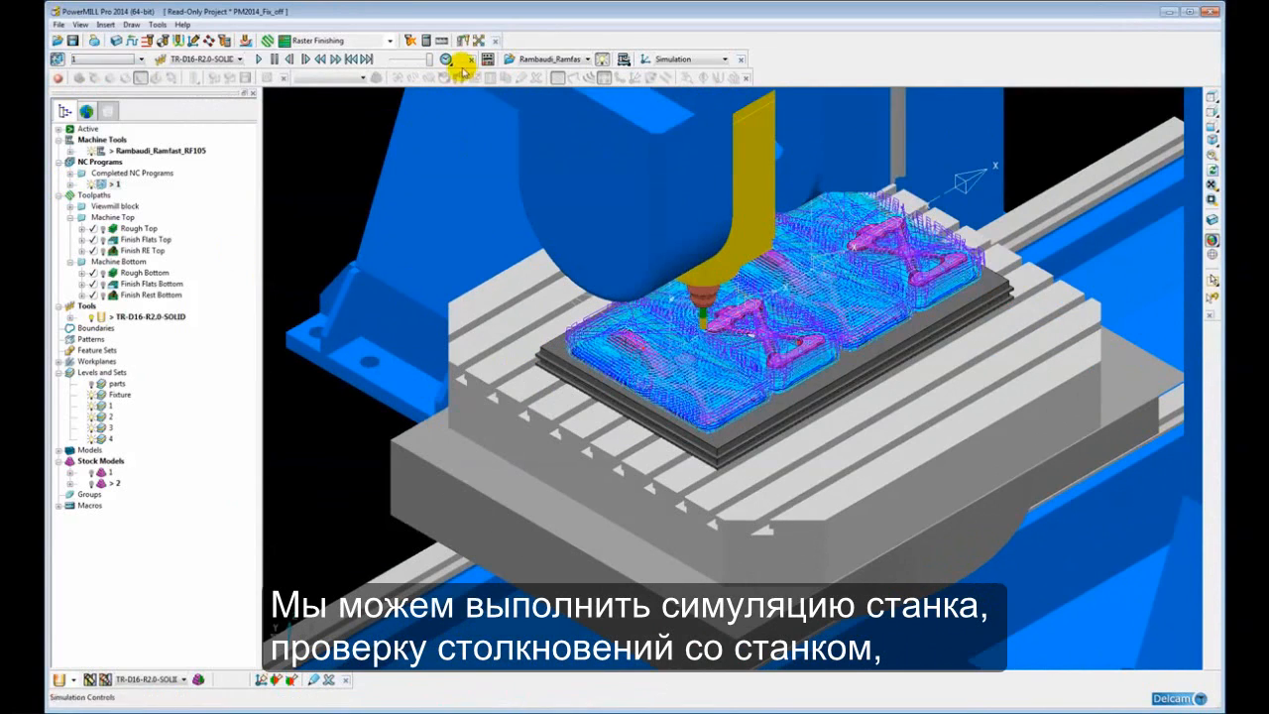
pyautogui.click(259, 58)
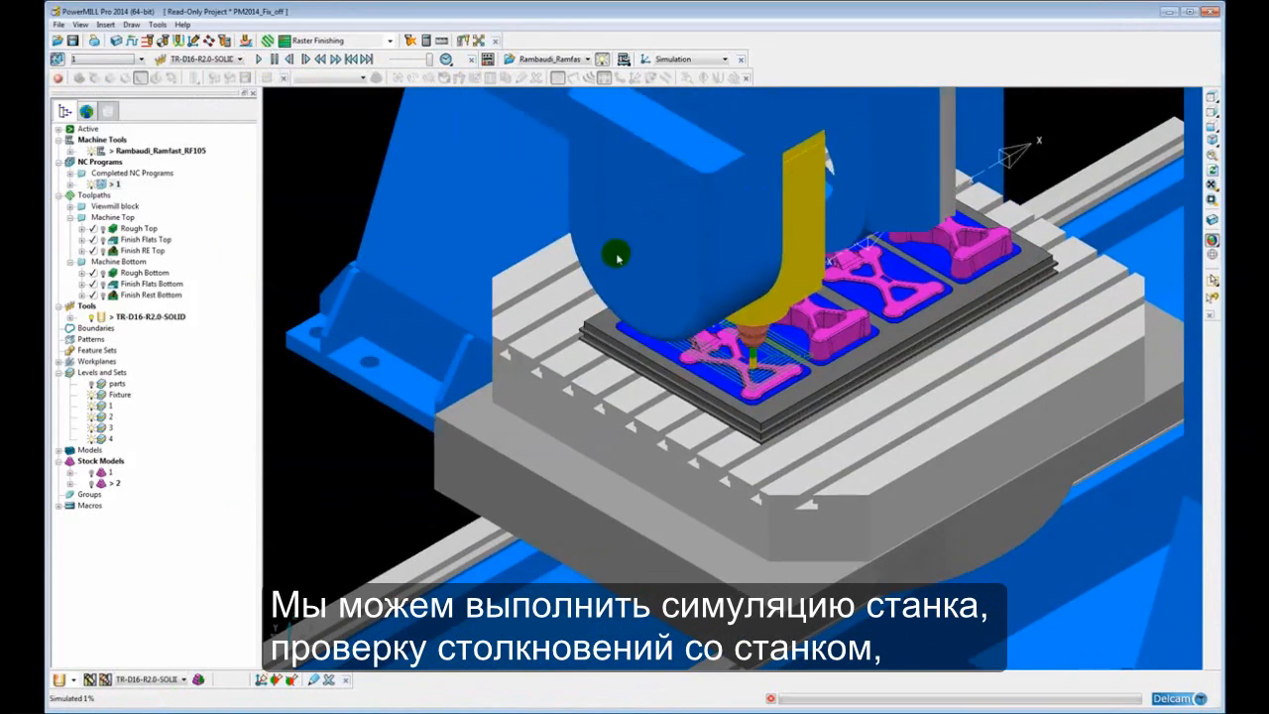